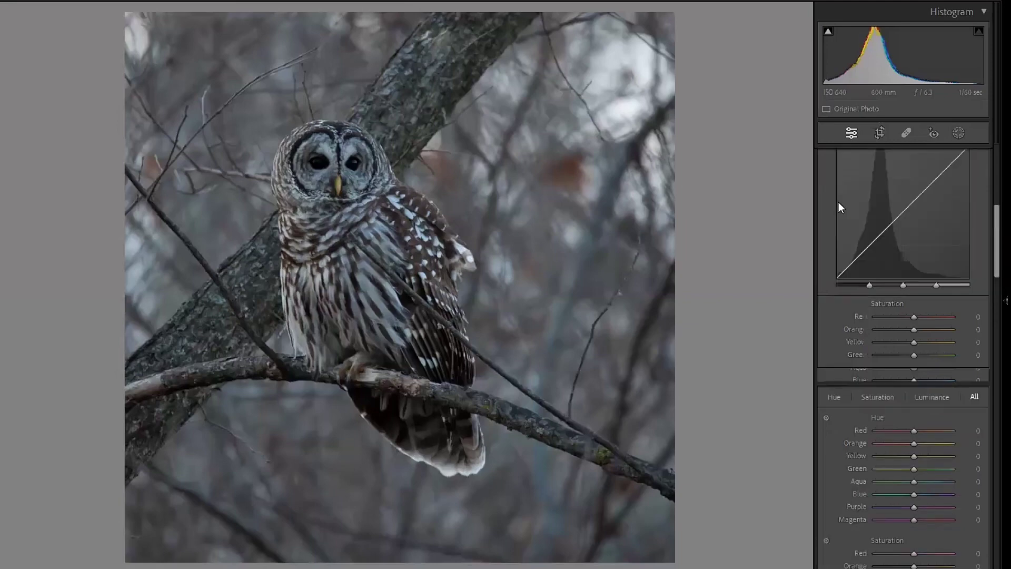
Set the photo's white balance by sampling the owl's shoulder feathers as neutral with the White Balance Selector
click(839, 217)
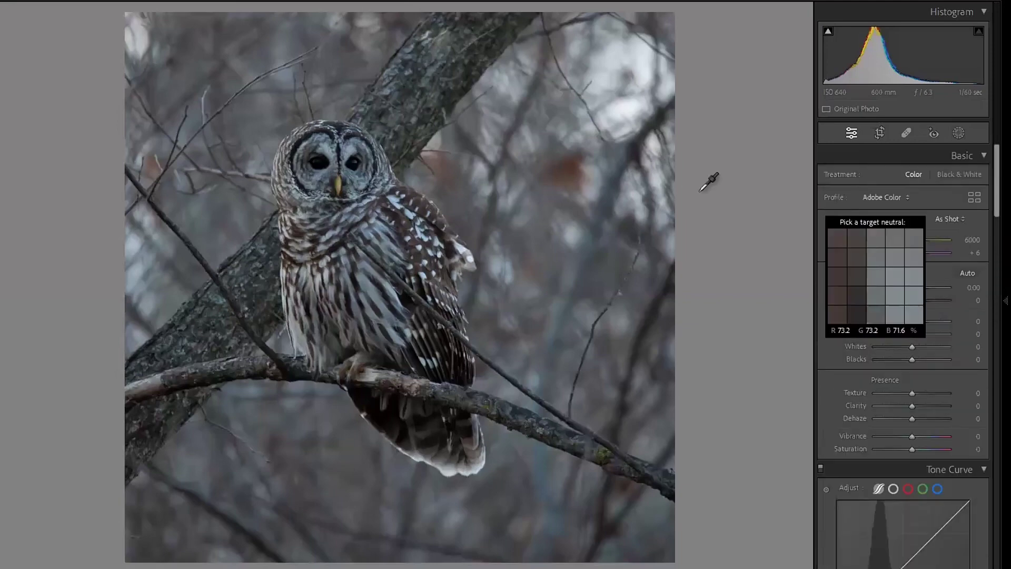
key(Tab)
click(395, 198)
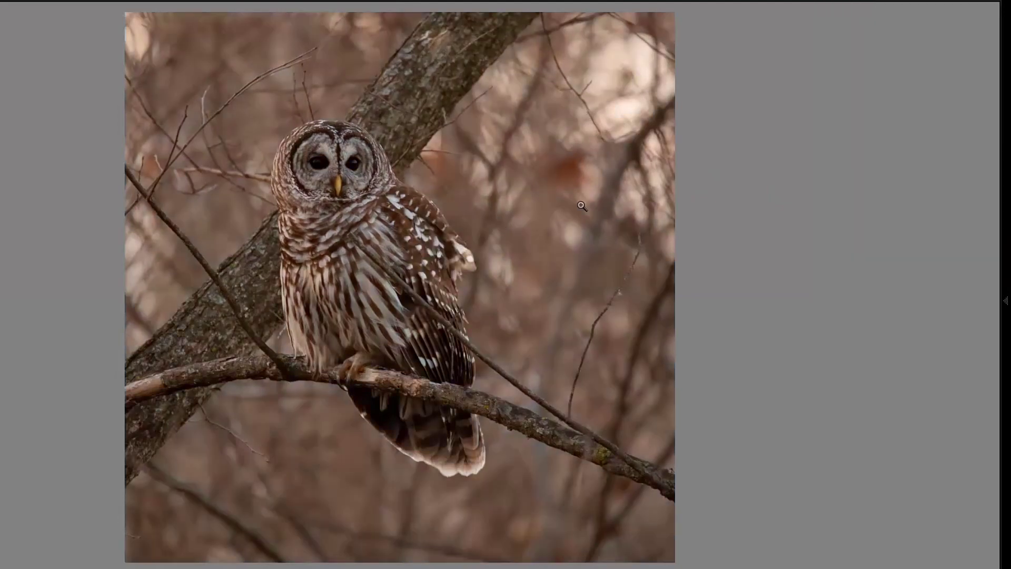
key(Tab)
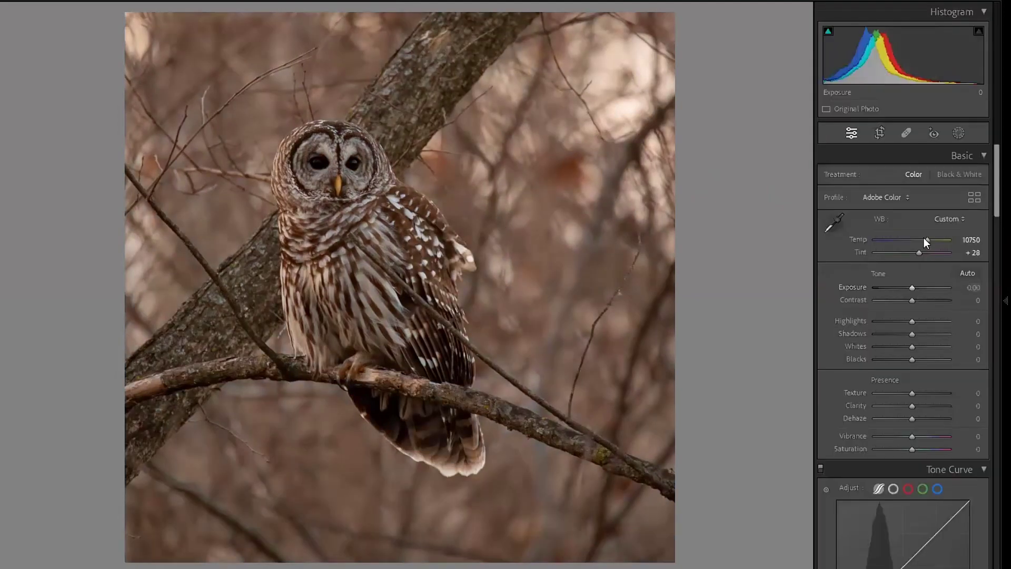
Cool the photo's white balance by setting Temp to 7350
click(924, 240)
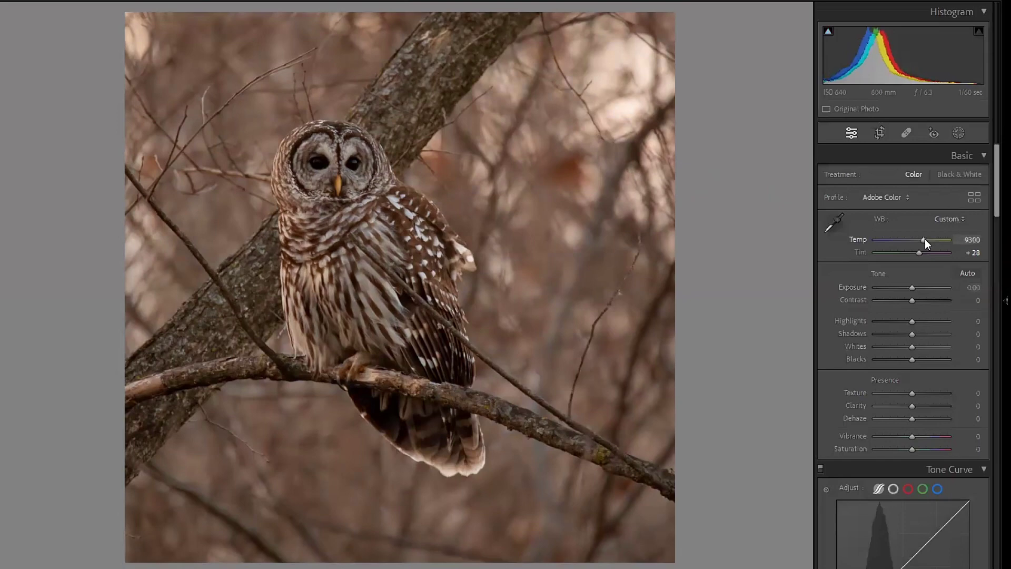
key(Down)
key(Down)
key(Down)
key(Down)
key(Down)
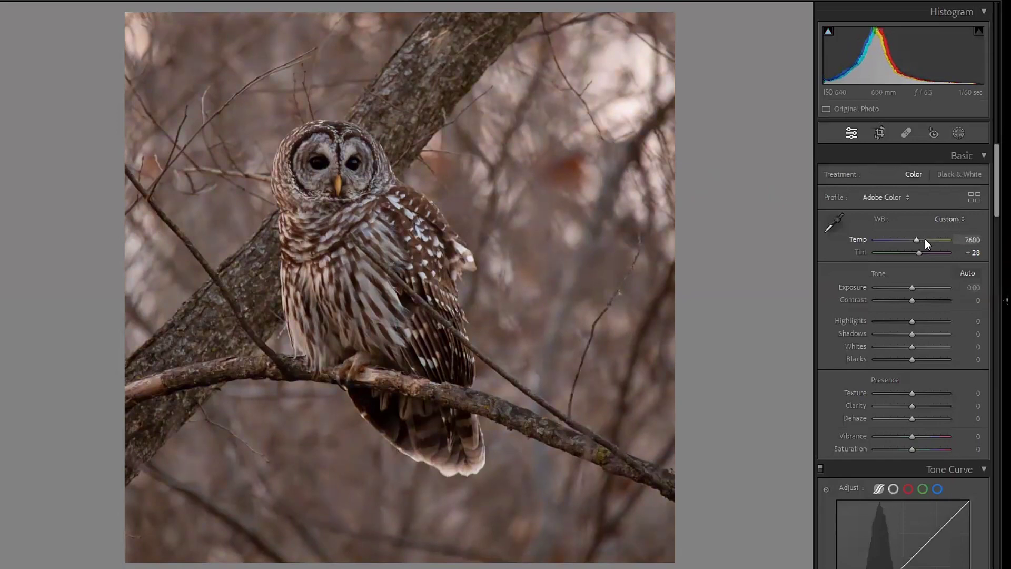
scroll(925, 240, down, 1)
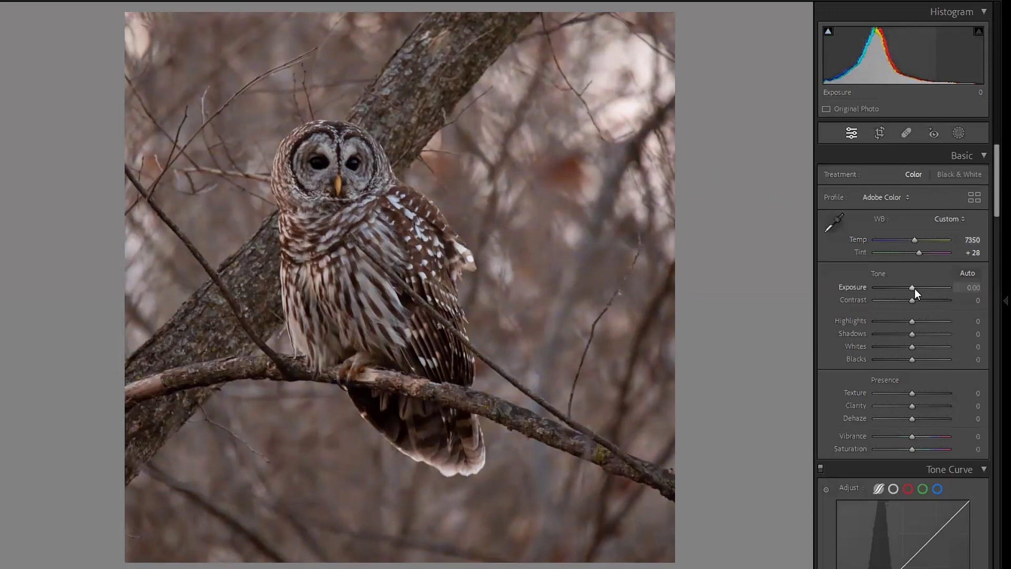
Adjust the photo's basic tones to Exposure -0.40, Whites -100 and Blacks +20
scroll(914, 288, down, 3)
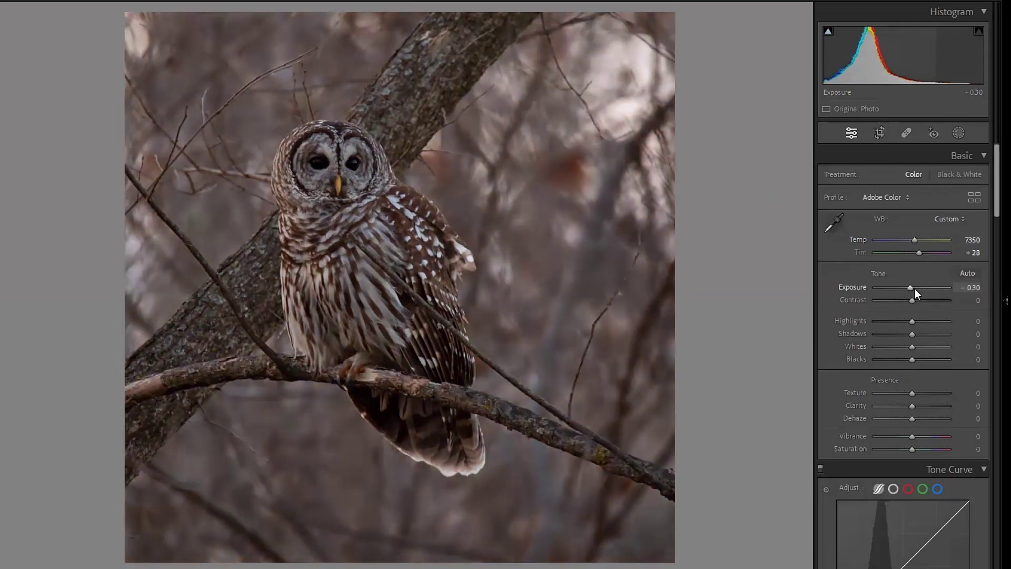
scroll(914, 288, down, 1)
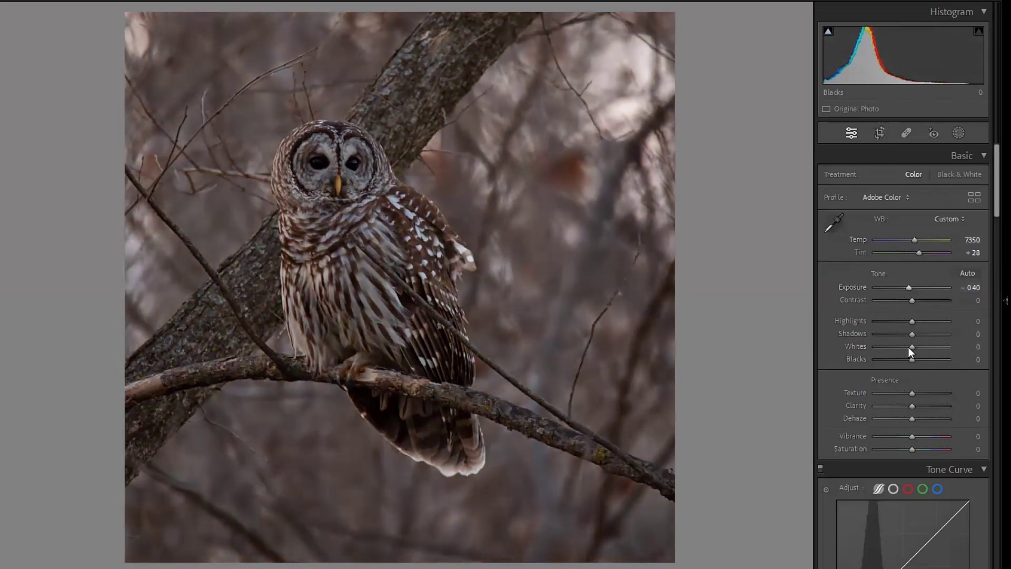
drag(909, 349, 862, 353)
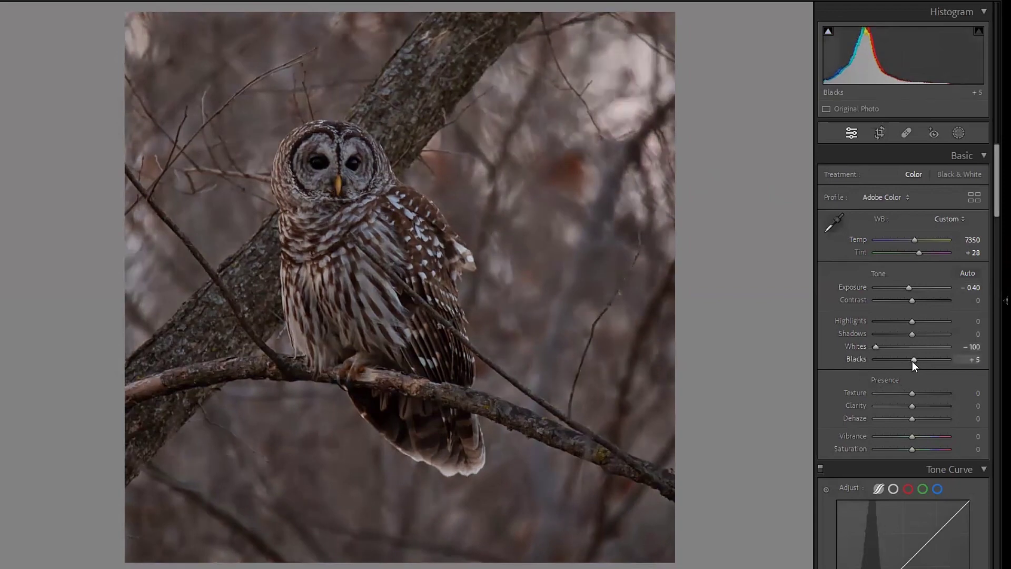
scroll(912, 361, up, 4)
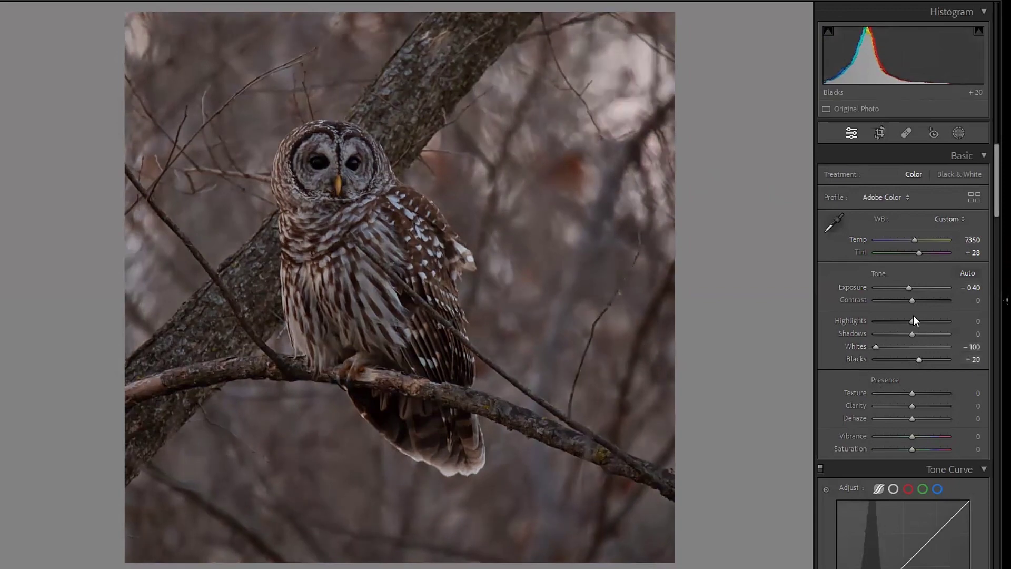
Refine the basic tones with Contrast +20, Shadows +100 and Exposure -0.54
scroll(908, 301, up, 2)
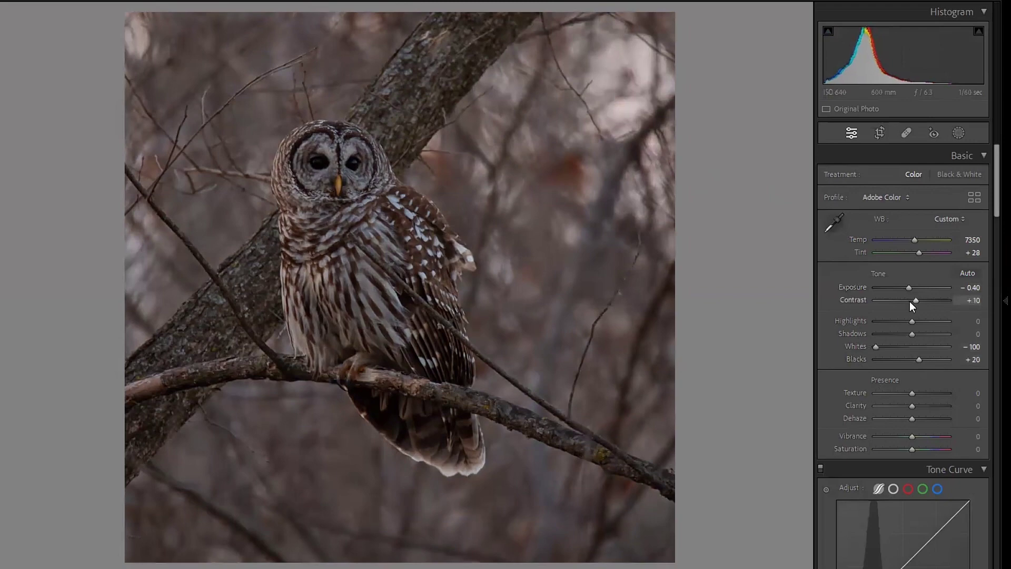
scroll(913, 301, up, 2)
drag(912, 332, 956, 333)
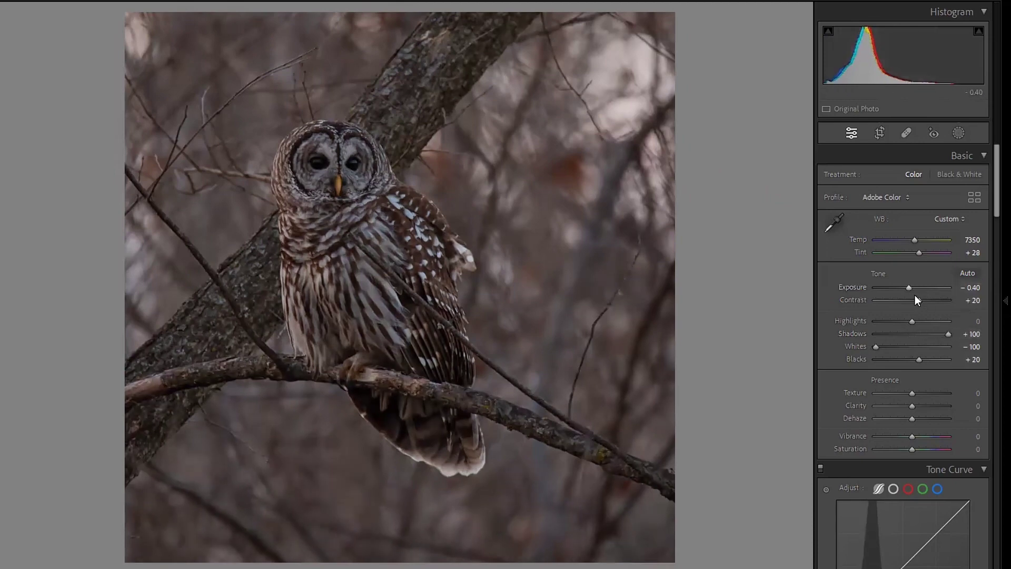
scroll(909, 291, down, 3)
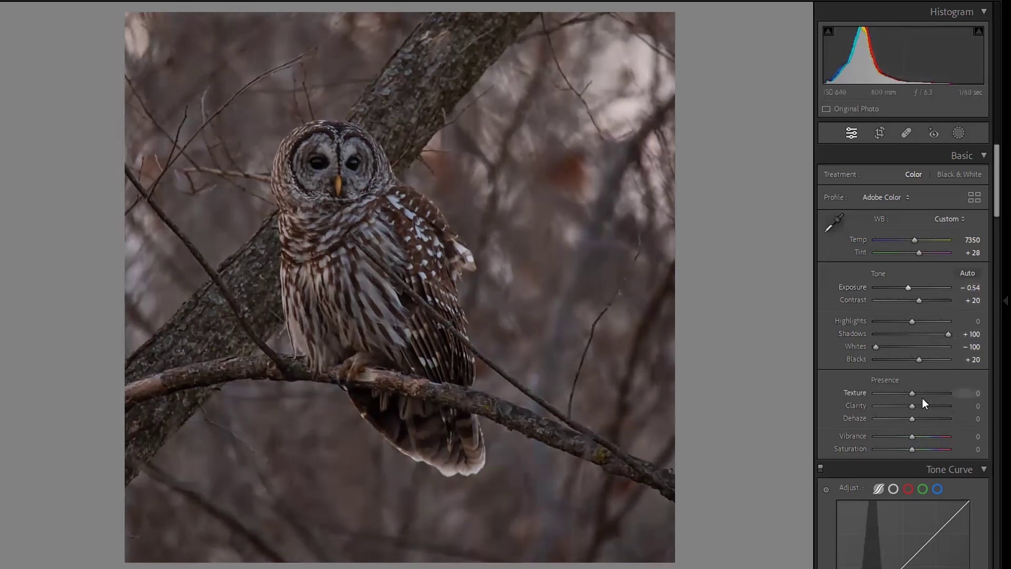
Set the photo's presence adjustments to Texture +10, Clarity +10 and Dehaze +33
scroll(913, 392, up, 2)
scroll(912, 405, up, 2)
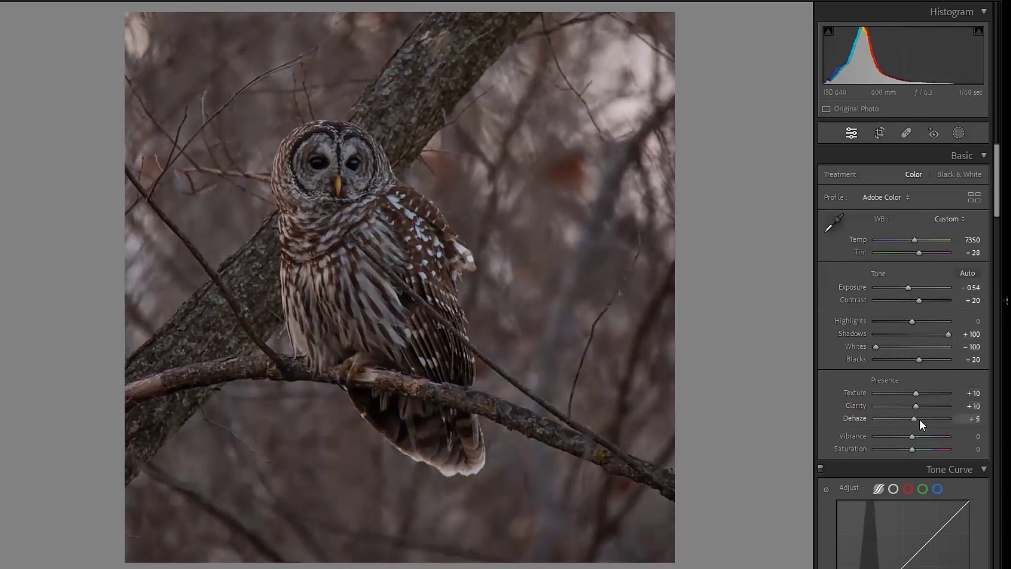
scroll(922, 419, up, 6)
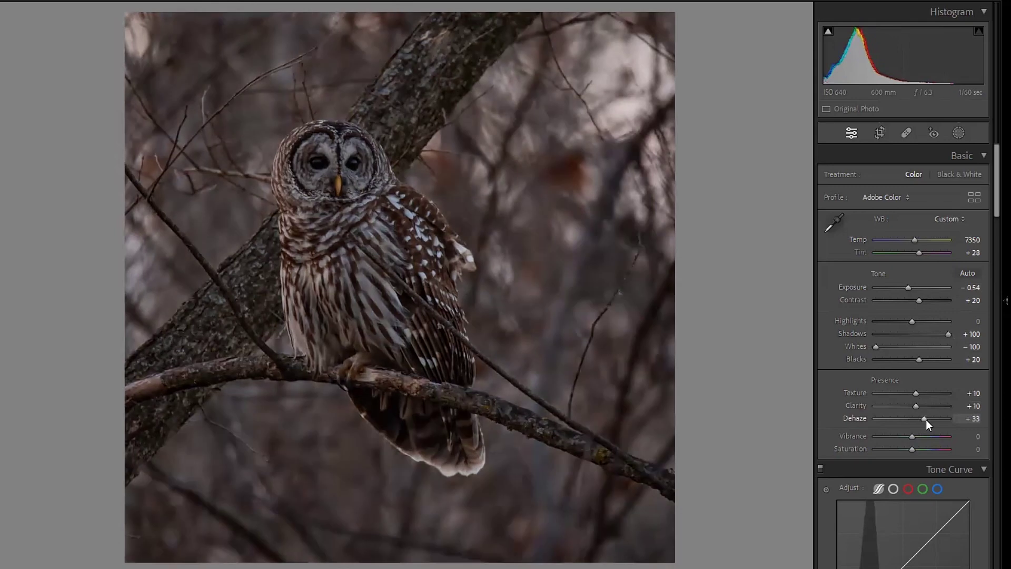
scroll(925, 419, down, 1)
scroll(925, 420, up, 1)
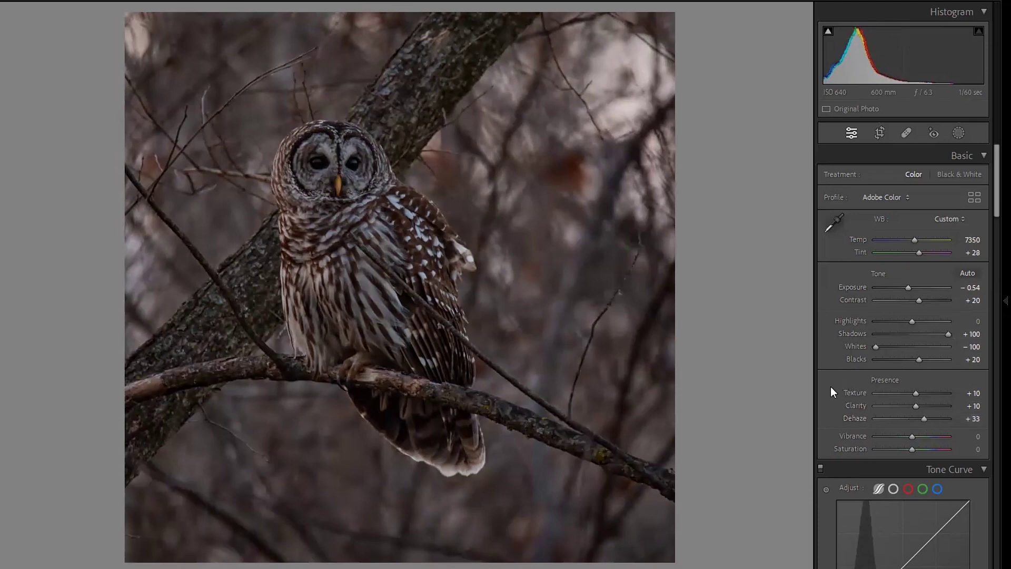
Shape the tone curve regions with Darks -15, Highlights -45 and Shadows +16
scroll(830, 386, down, 5)
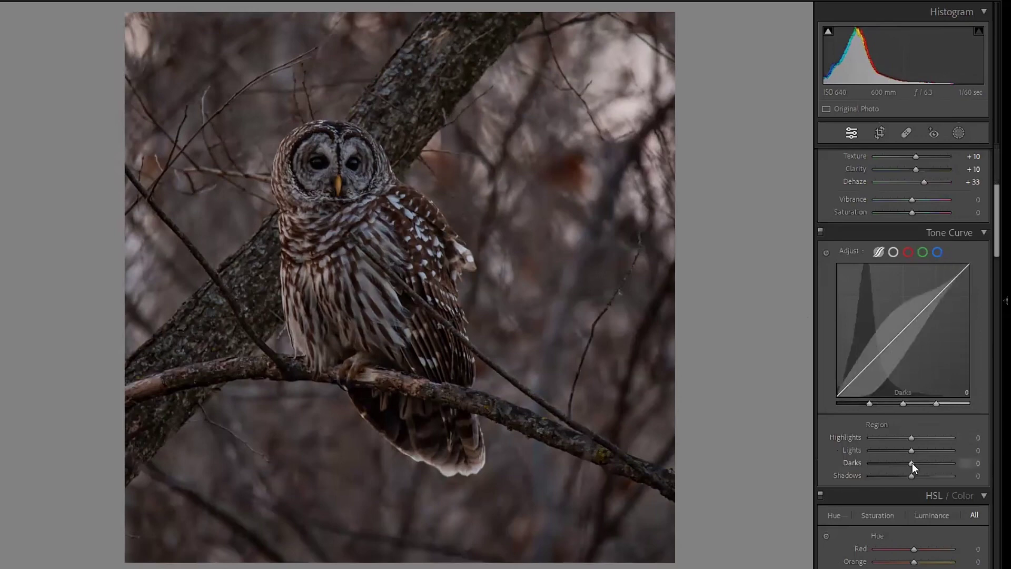
scroll(912, 463, down, 4)
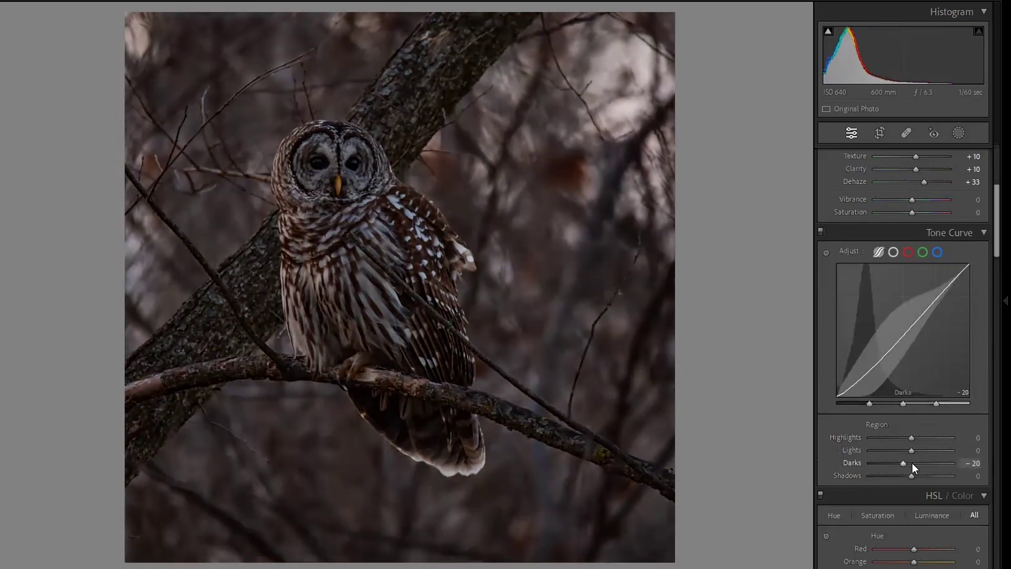
scroll(912, 463, up, 1)
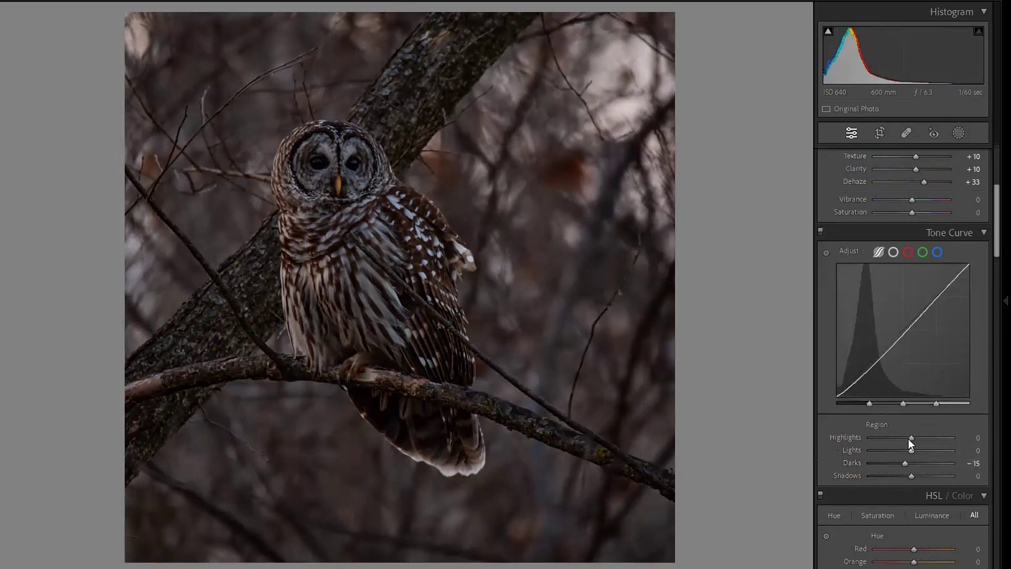
mouse_move(906, 438)
mouse_down()
mouse_move(885, 438)
mouse_move(924, 438)
mouse_move(889, 443)
mouse_up()
scroll(885, 438, down, 2)
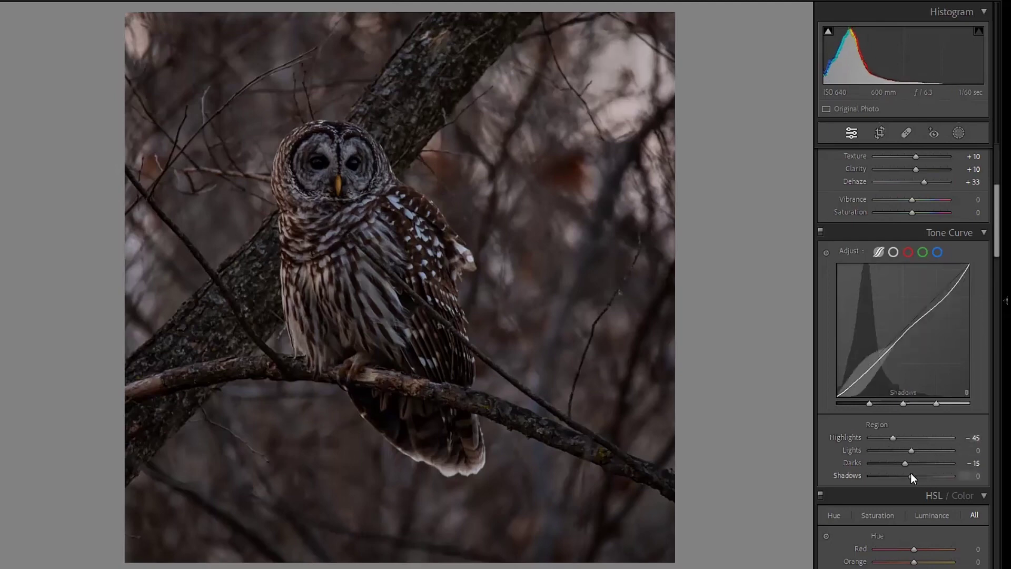
drag(913, 474, 919, 477)
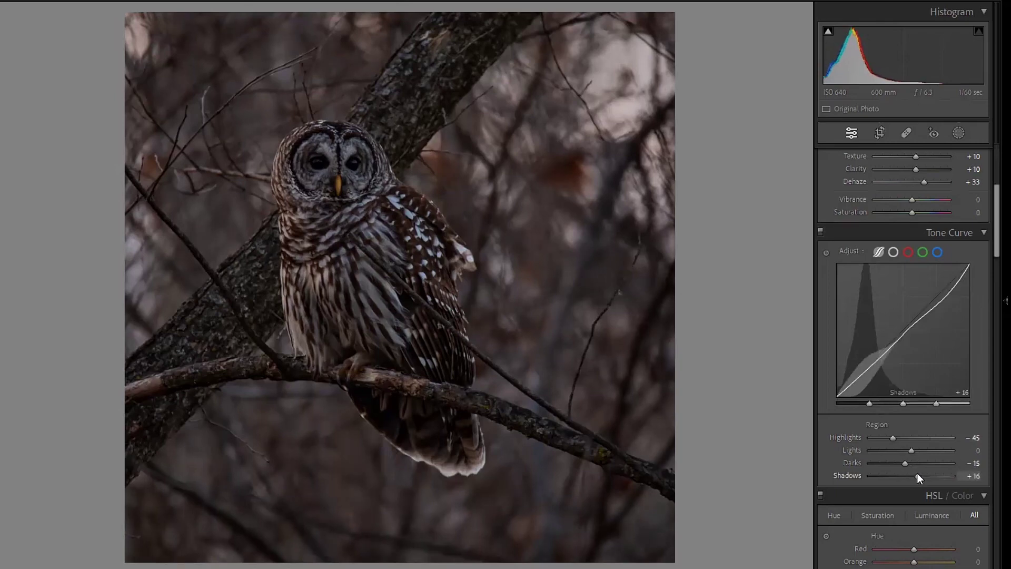
drag(917, 473, 918, 472)
Set the sharpening Amount to 86 and raise Masking while previewing the edge mask to limit sharpening to the owl and branches
scroll(934, 503, down, 5)
scroll(935, 495, down, 18)
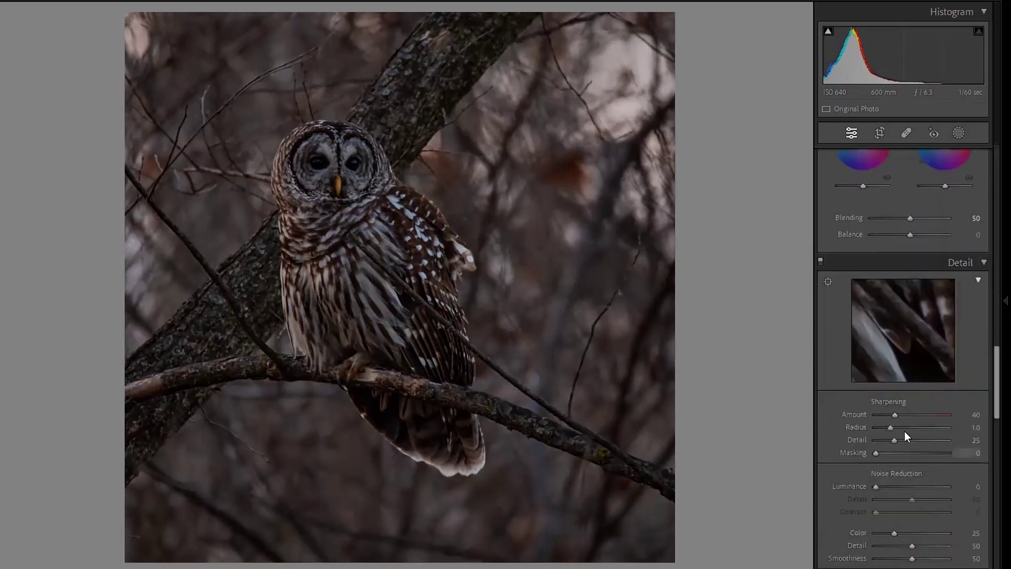
drag(896, 415, 919, 425)
drag(879, 451, 898, 457)
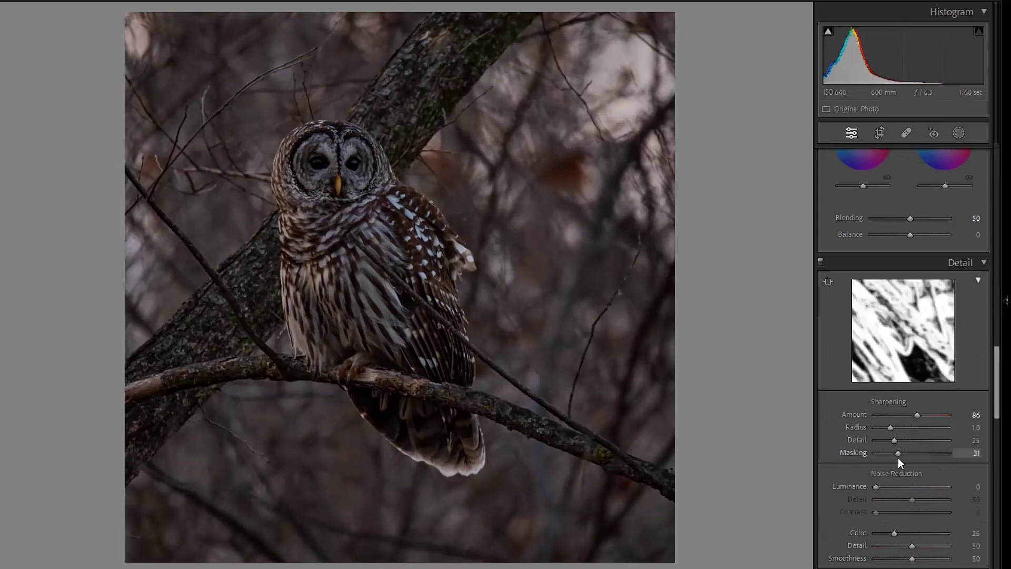
alt+click(898, 457)
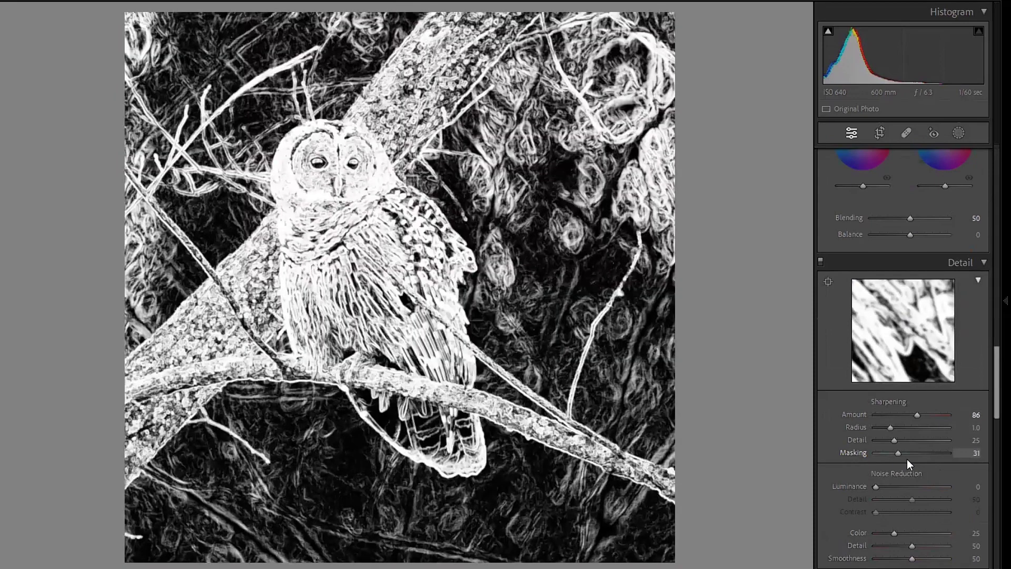
drag(898, 457, 906, 459)
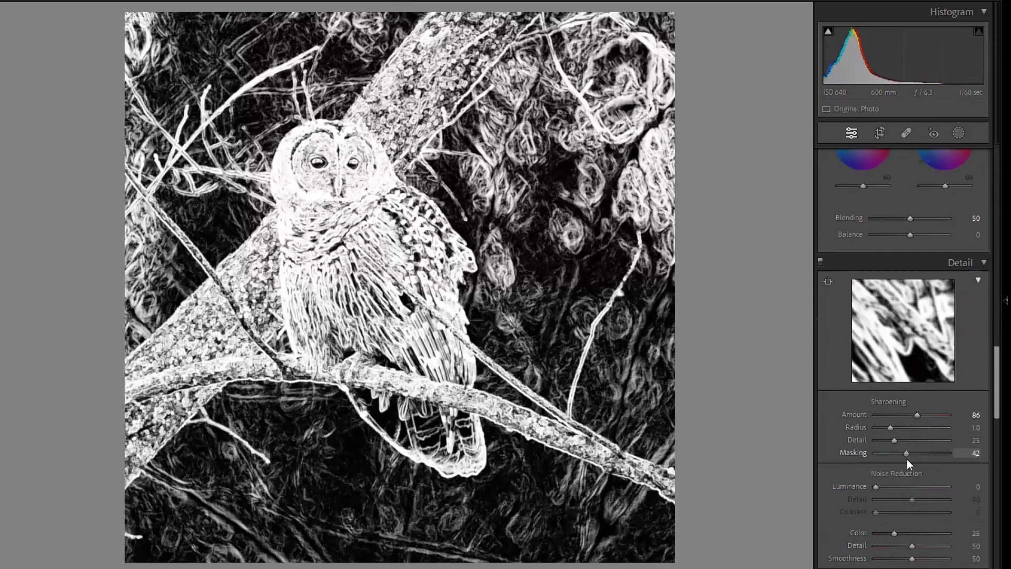
drag(910, 460, 915, 460)
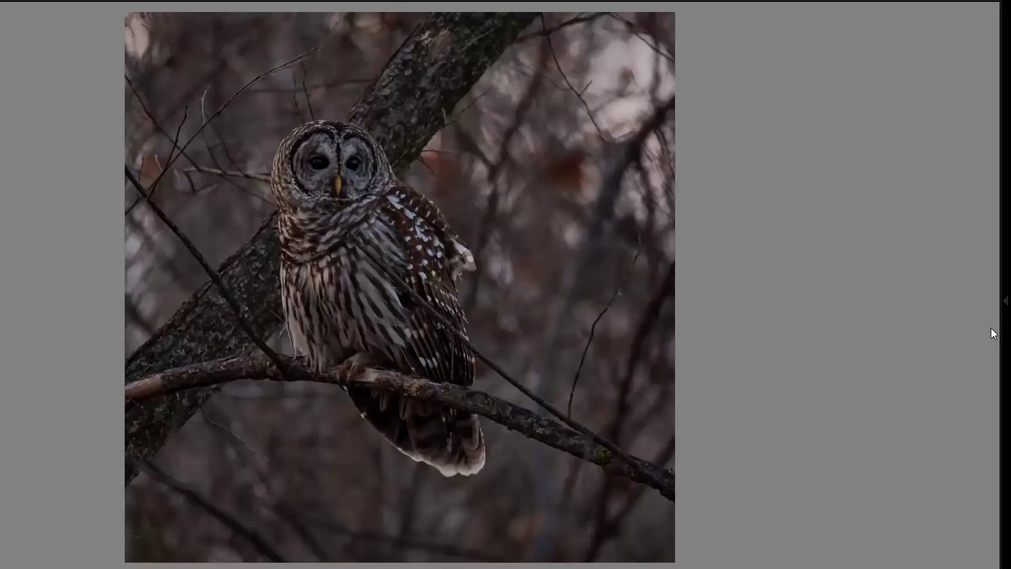
Cool and darken the whole photo further with Temp 6850 and Exposure -0.64
mouse_move(965, 308)
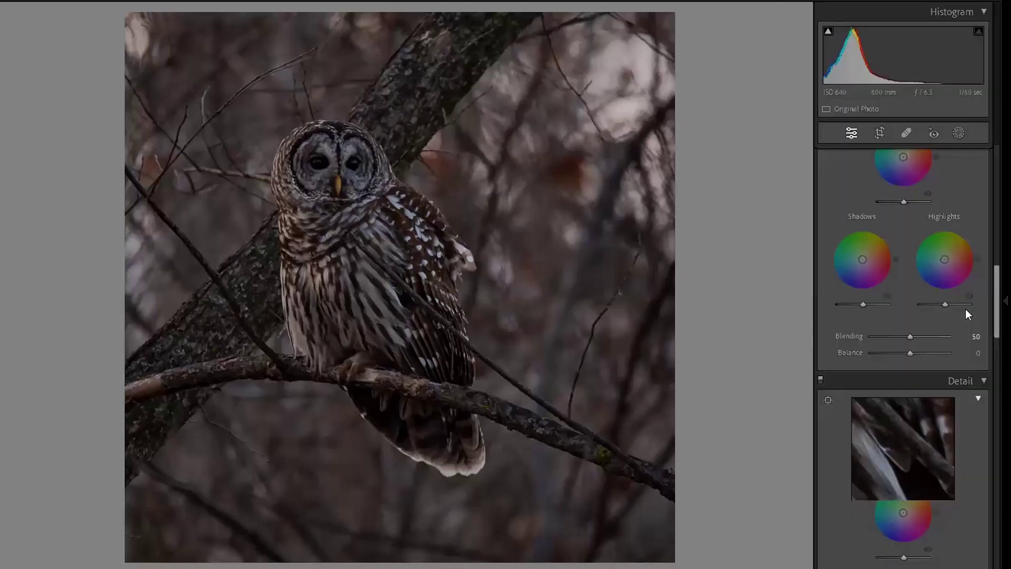
scroll(917, 245, up, 10)
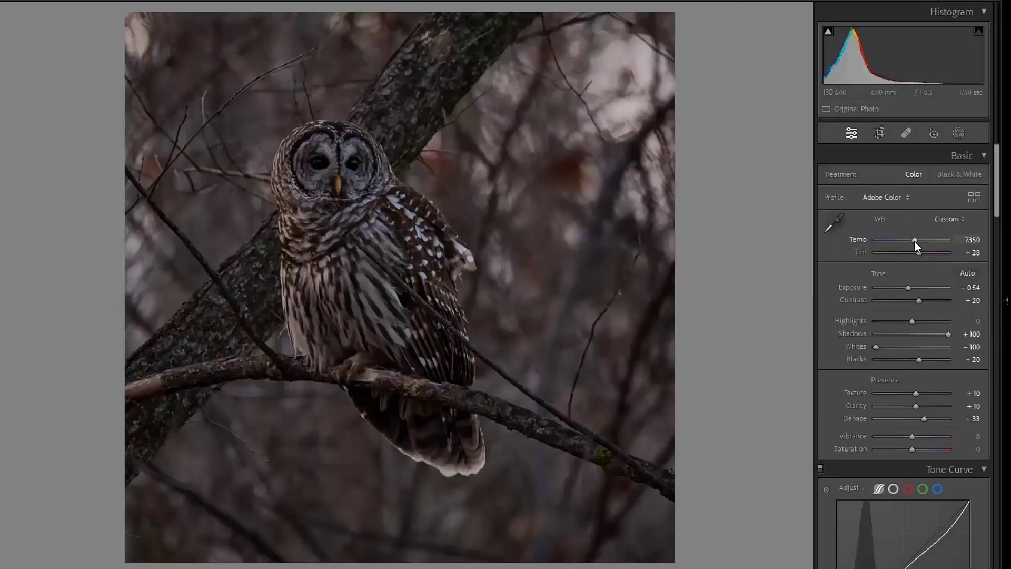
scroll(914, 241, down, 5)
scroll(909, 289, down, 1)
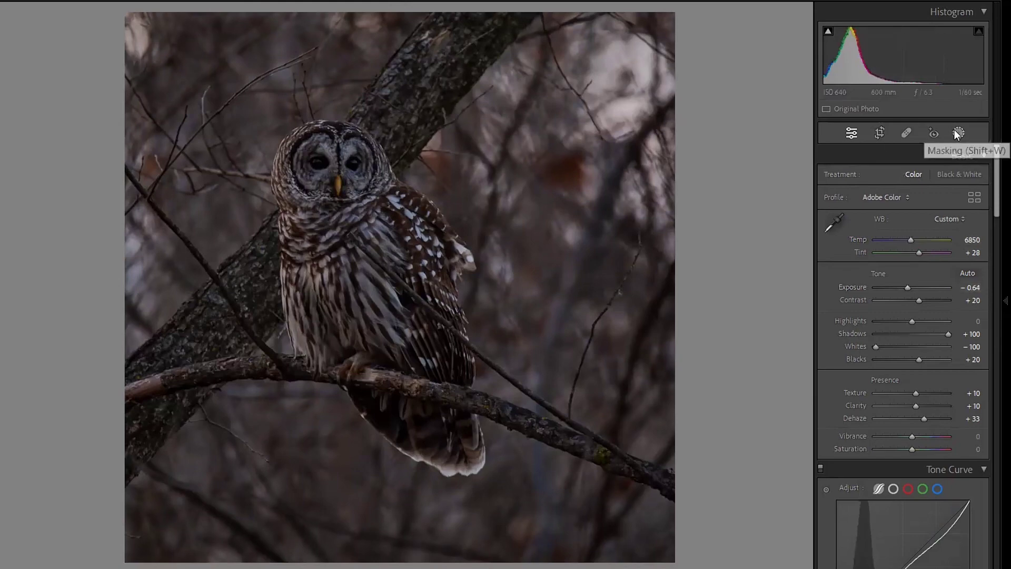
Add a diagonal linear gradient mask running from the photo's upper-left corner across the owl's head to its wing
key(shift+w)
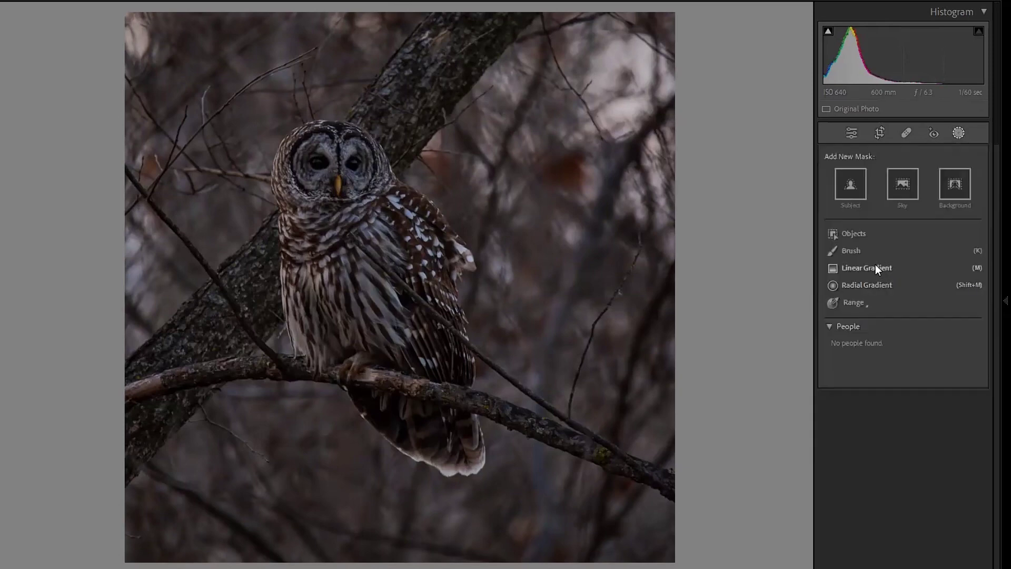
click(873, 267)
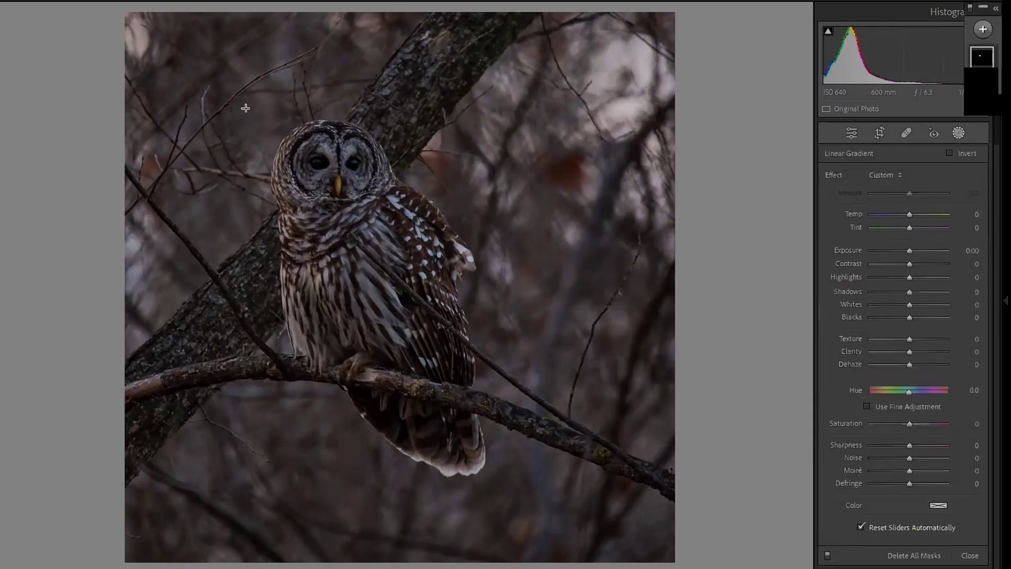
key(F8)
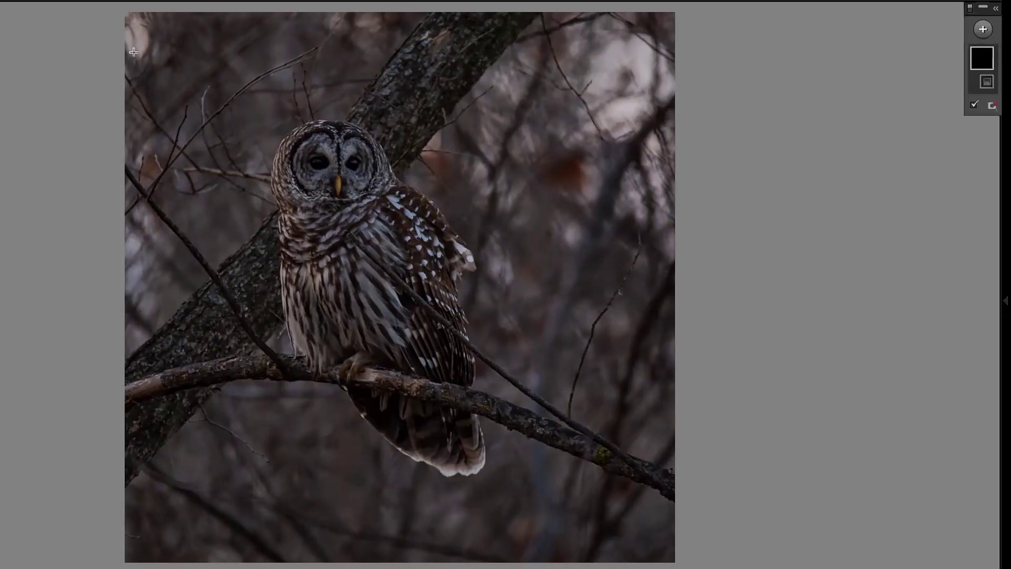
drag(293, 211, 449, 245)
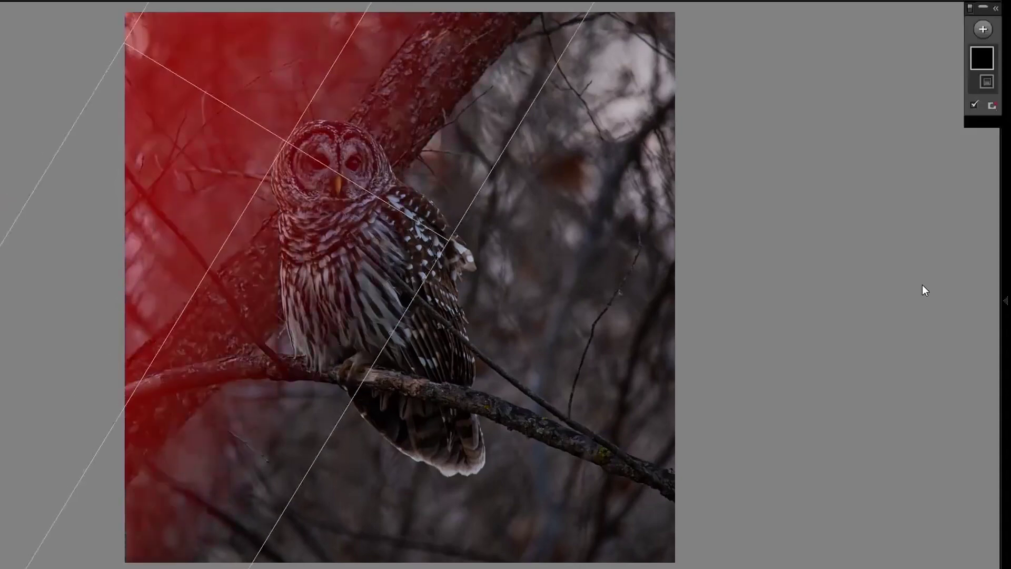
Brighten and warm the area under the linear gradient with Exposure 0.83 and Temp 23
mouse_move(991, 263)
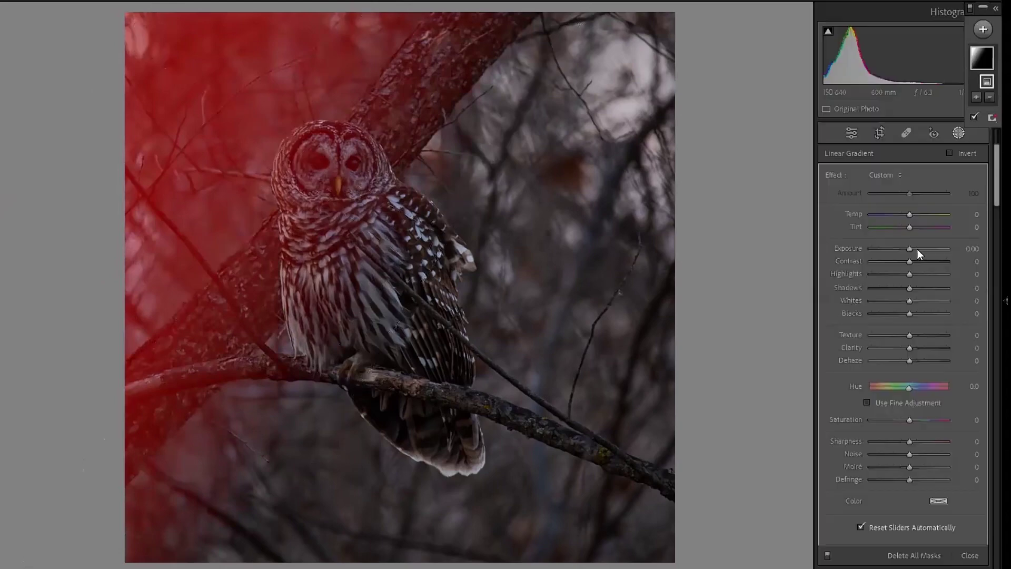
drag(912, 252, 913, 251)
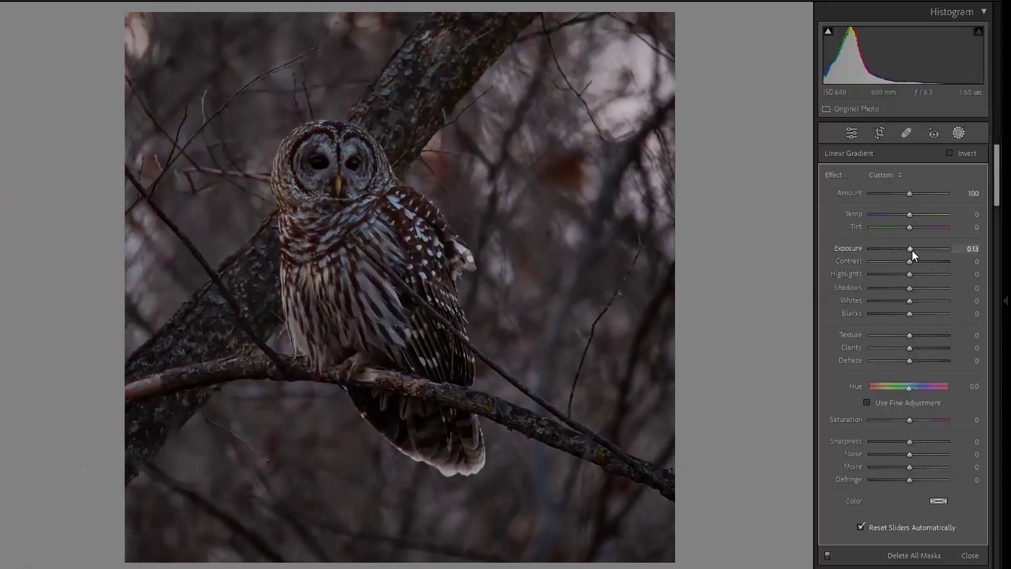
scroll(912, 251, up, 2)
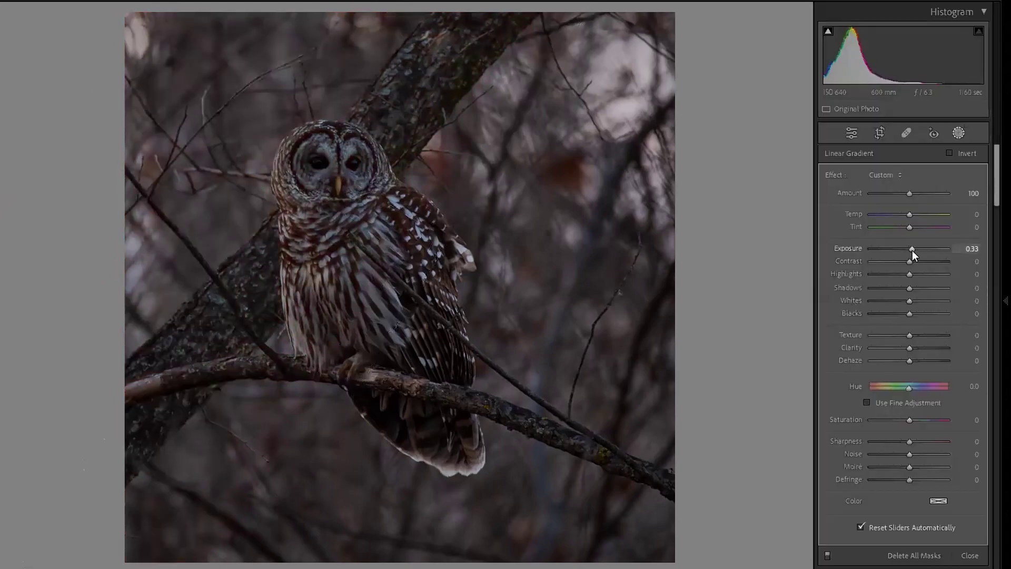
scroll(912, 250, up, 1)
scroll(912, 250, up, 4)
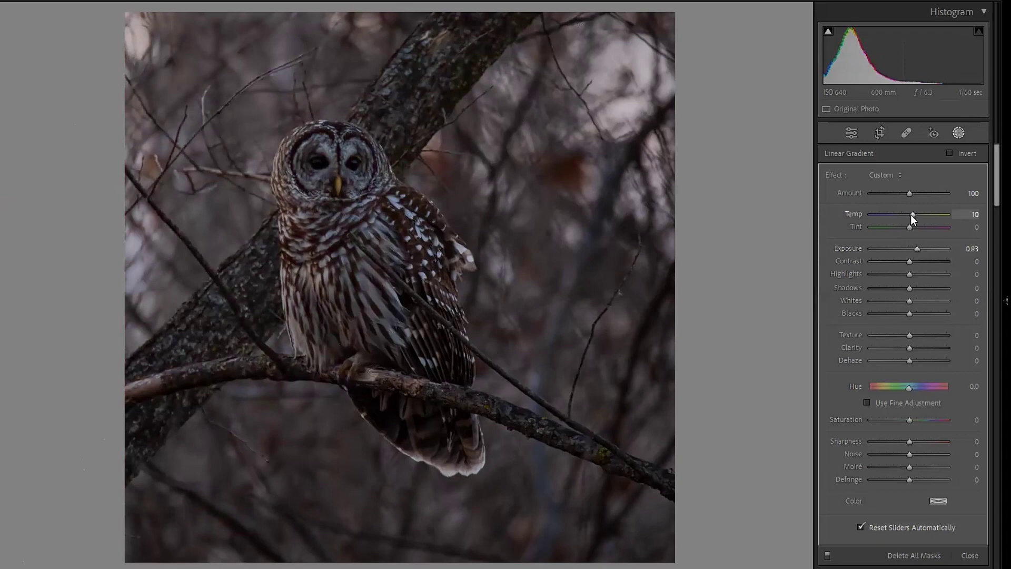
scroll(911, 215, up, 1)
scroll(918, 216, up, 15)
scroll(916, 222, down, 3)
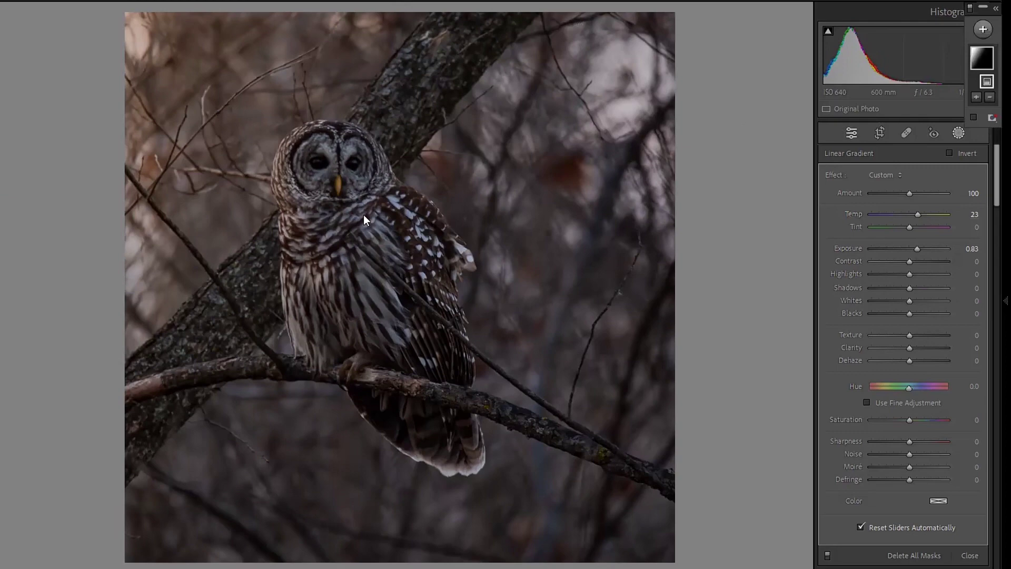
key(Tab)
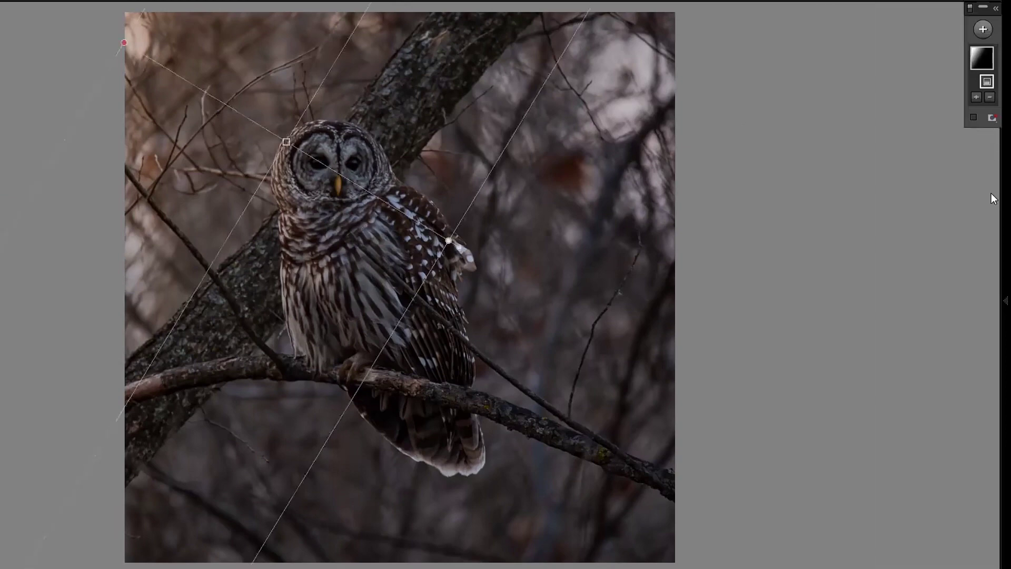
key(Tab)
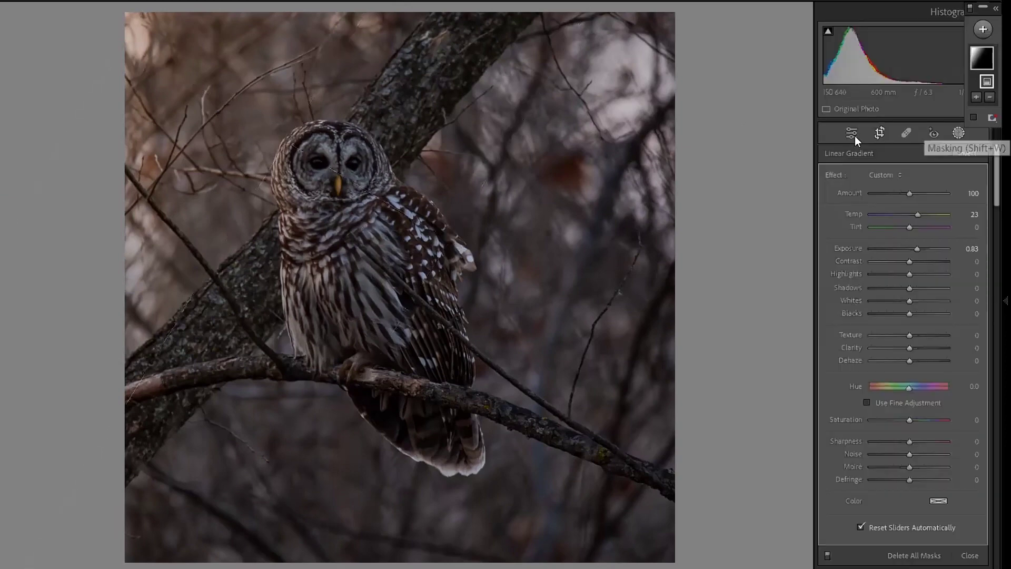
Zoom in on the owl and preset the effect for a new mask to Exposure 0.20 and Shadows 12
key(Tab)
click(350, 231)
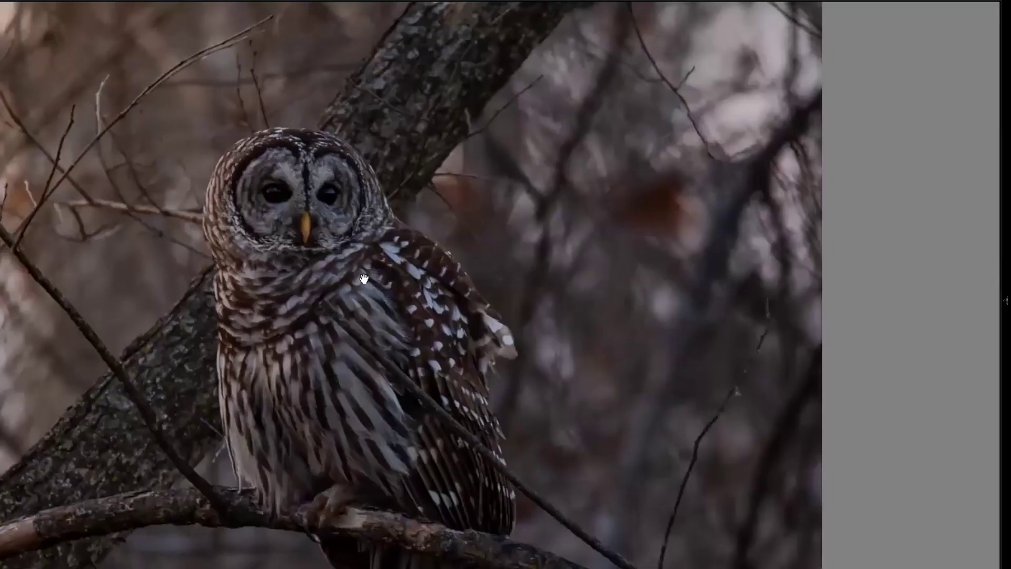
drag(345, 293, 356, 207)
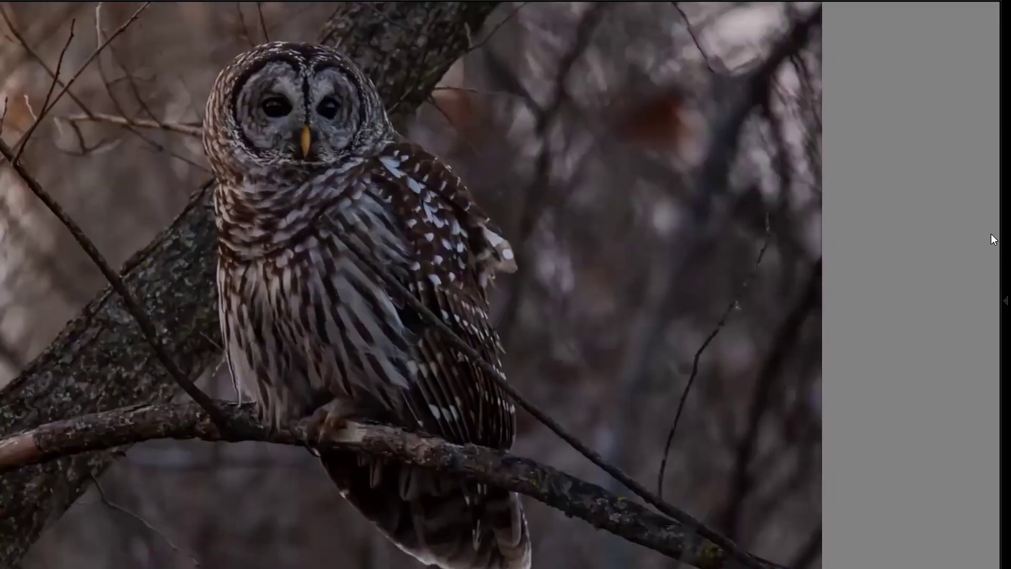
mouse_move(990, 238)
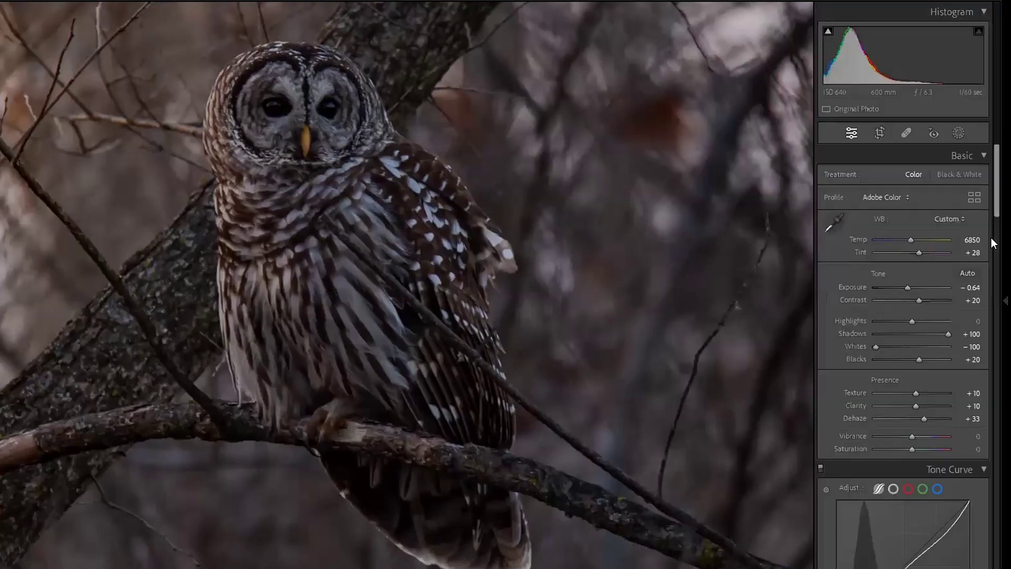
click(959, 133)
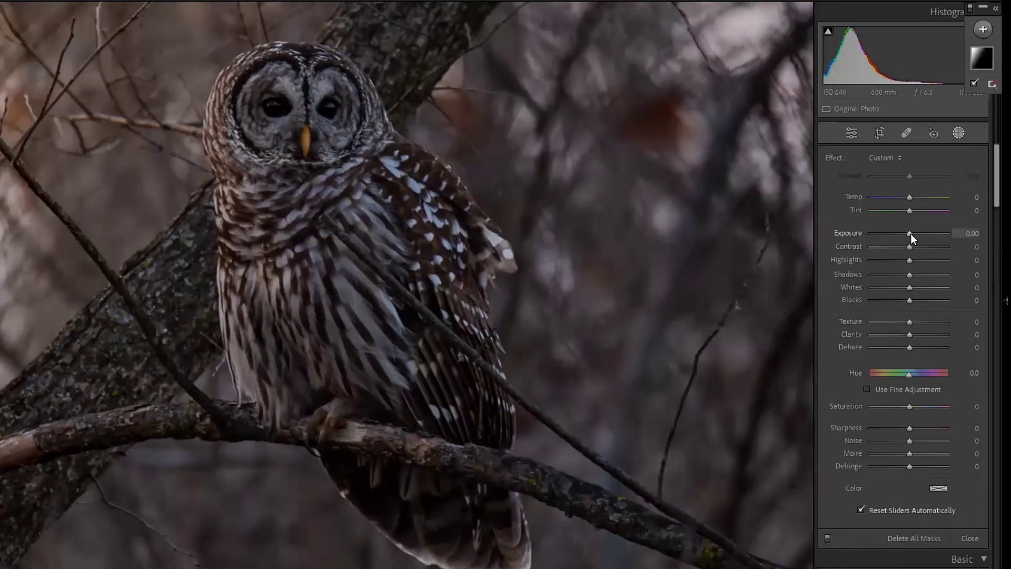
click(911, 232)
key(Down)
scroll(911, 232, down, 1)
scroll(911, 233, up, 1)
scroll(911, 233, up, 1)
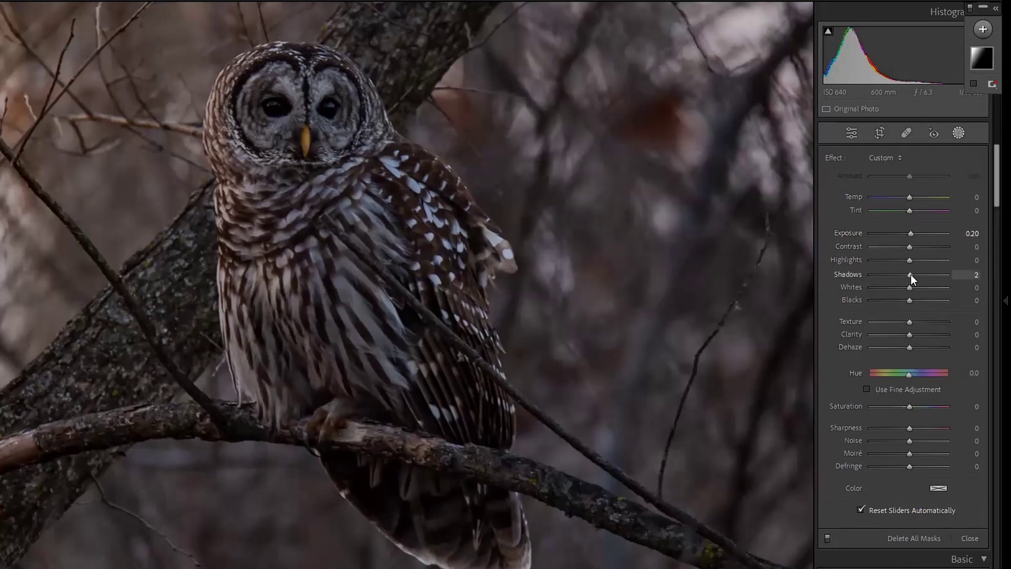
scroll(911, 274, up, 3)
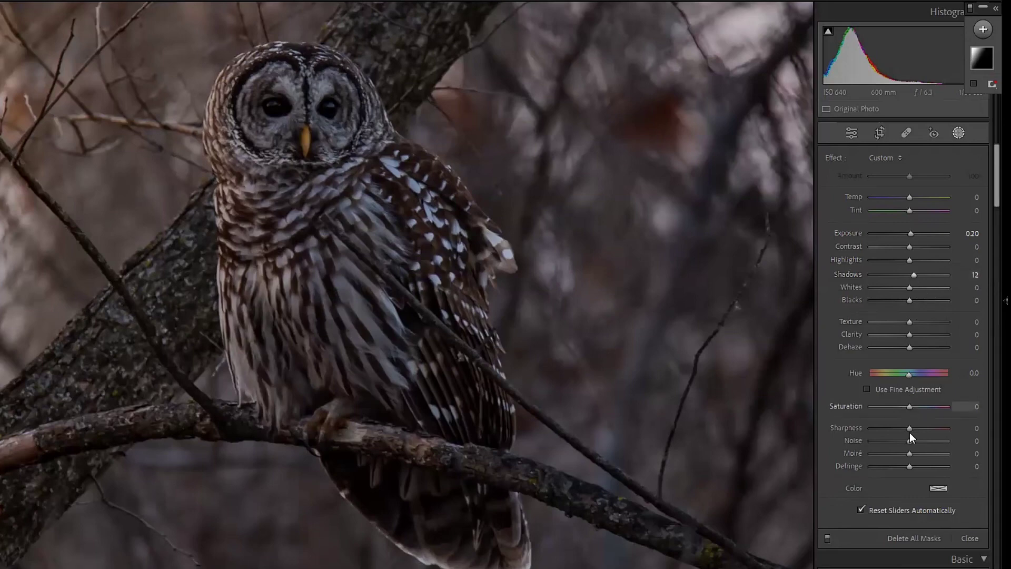
Add local detail to the new mask's effect with Sharpness 29, Texture 4 and Clarity 3
scroll(916, 438, up, 7)
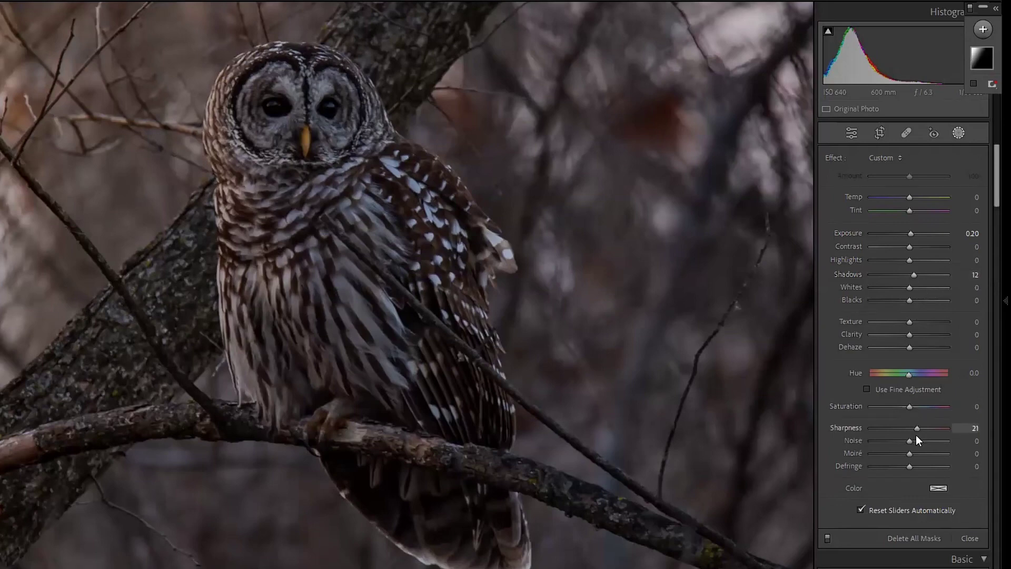
scroll(917, 435, up, 3)
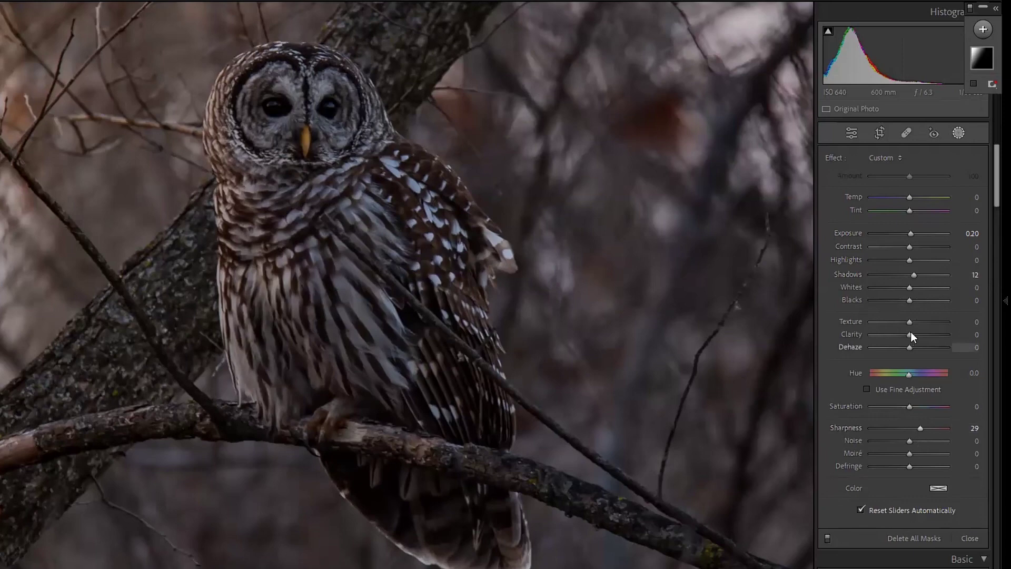
scroll(909, 334, up, 1)
scroll(913, 330, up, 1)
scroll(910, 326, up, 2)
Paint a brush mask over the owl's face around the eyes and beak, and set its Exposure to 0.27
key(Tab)
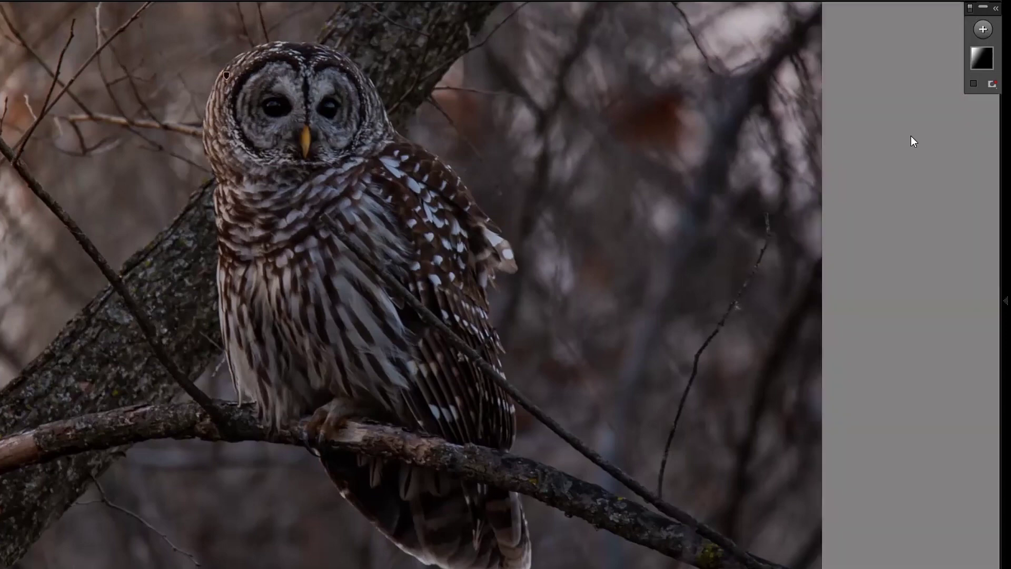
key(k)
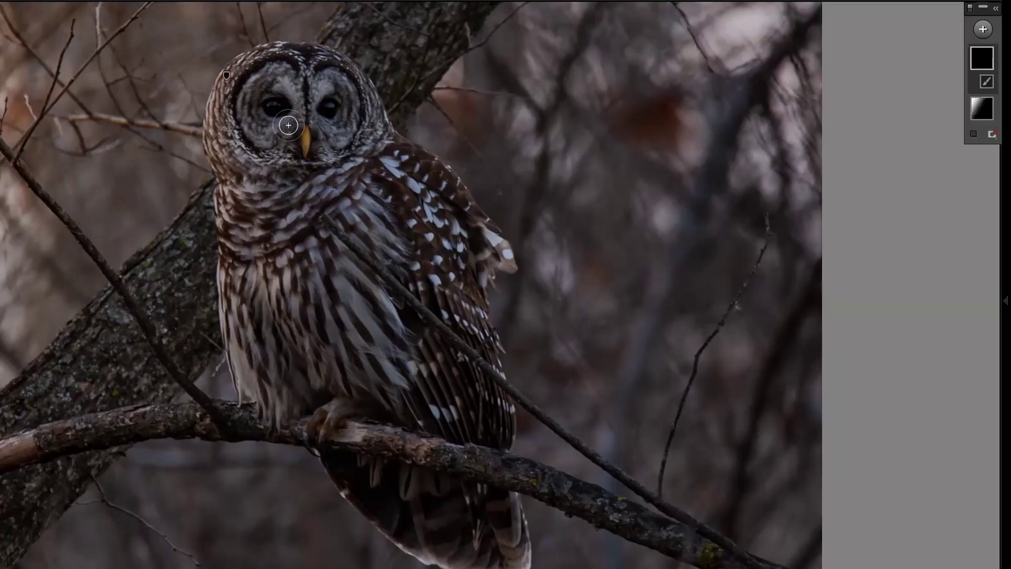
mouse_move(315, 111)
mouse_down()
mouse_move(320, 90)
mouse_move(293, 88)
mouse_move(268, 114)
mouse_move(295, 133)
mouse_move(343, 122)
mouse_move(351, 95)
mouse_move(320, 85)
mouse_move(314, 122)
mouse_move(341, 98)
mouse_move(315, 98)
mouse_move(334, 122)
mouse_move(327, 131)
mouse_move(271, 124)
mouse_move(260, 94)
mouse_move(290, 79)
mouse_move(263, 93)
mouse_move(254, 128)
mouse_move(318, 103)
mouse_move(322, 84)
mouse_move(339, 124)
mouse_move(353, 95)
mouse_move(319, 97)
mouse_move(330, 137)
mouse_move(338, 93)
mouse_move(306, 105)
mouse_move(312, 98)
mouse_move(293, 87)
mouse_move(270, 86)
mouse_move(257, 116)
mouse_move(303, 114)
mouse_move(296, 78)
mouse_move(262, 107)
mouse_move(303, 132)
mouse_move(310, 86)
mouse_move(269, 95)
mouse_move(343, 109)
mouse_move(324, 89)
mouse_move(337, 128)
mouse_up()
mouse_move(993, 272)
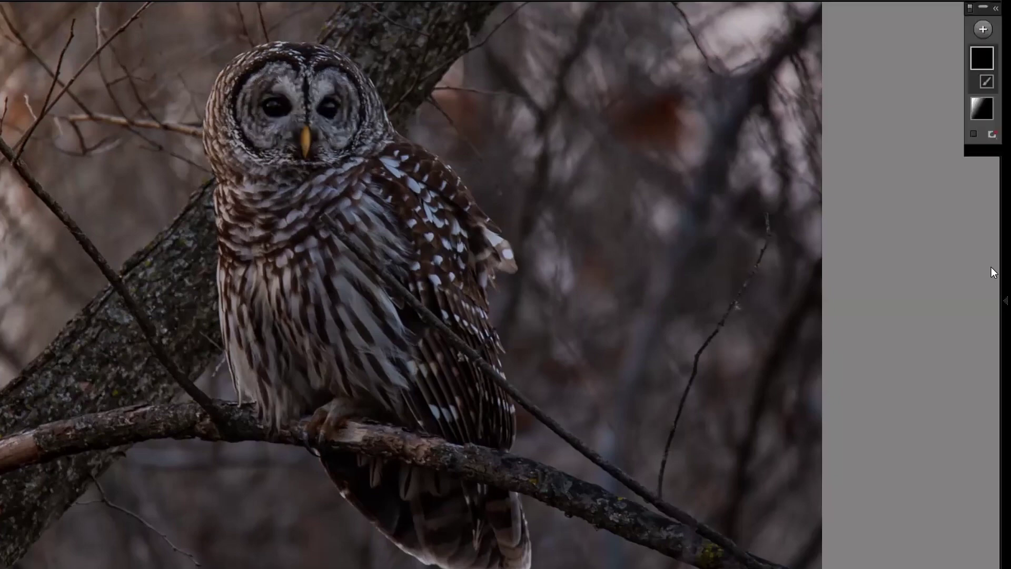
click(911, 330)
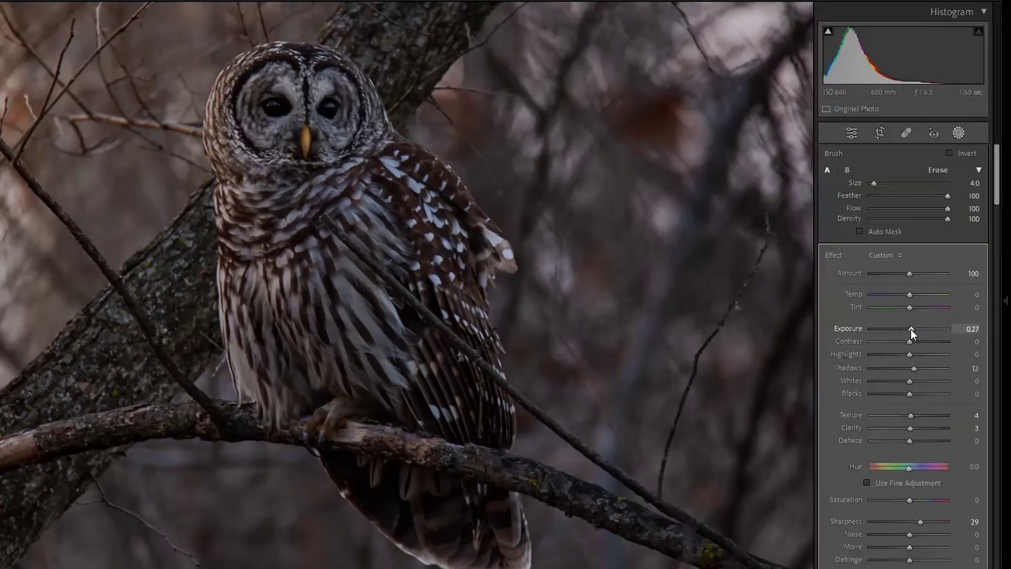
Create another brush mask with adjusted Exposure and paint it over the owl's facial disc from the brow to beside the beak
mouse_move(974, 57)
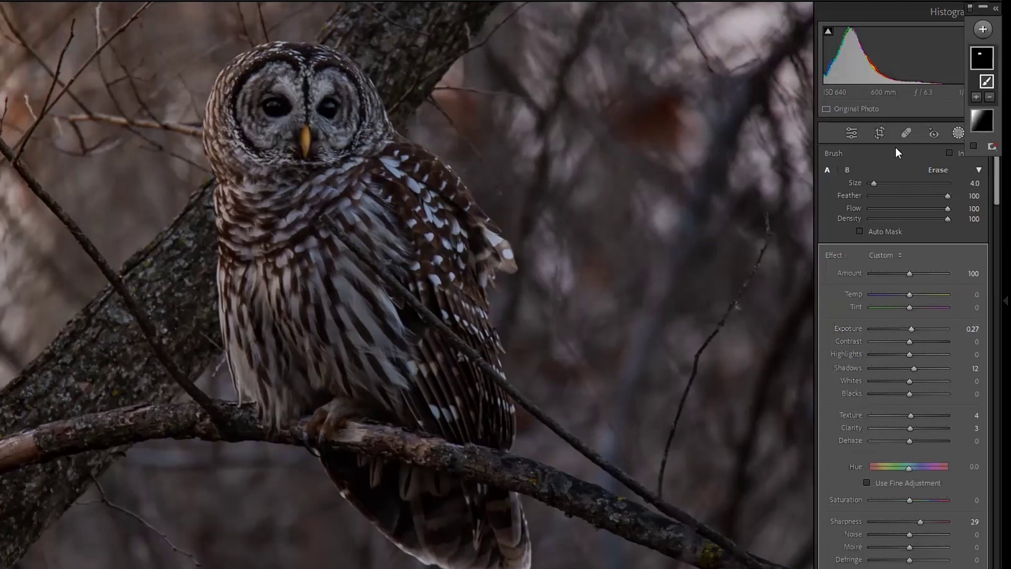
key(k)
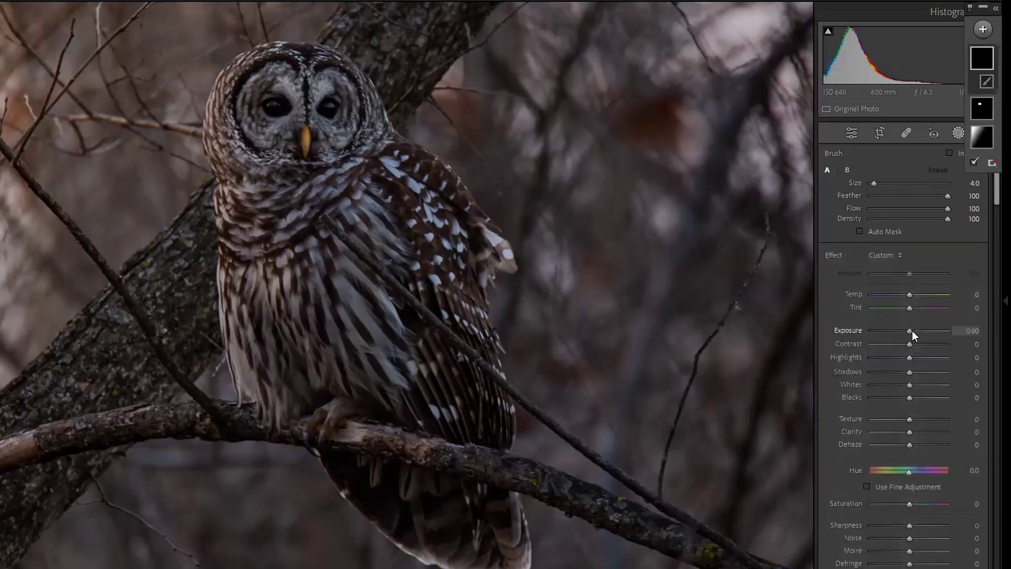
click(911, 330)
key(Tab)
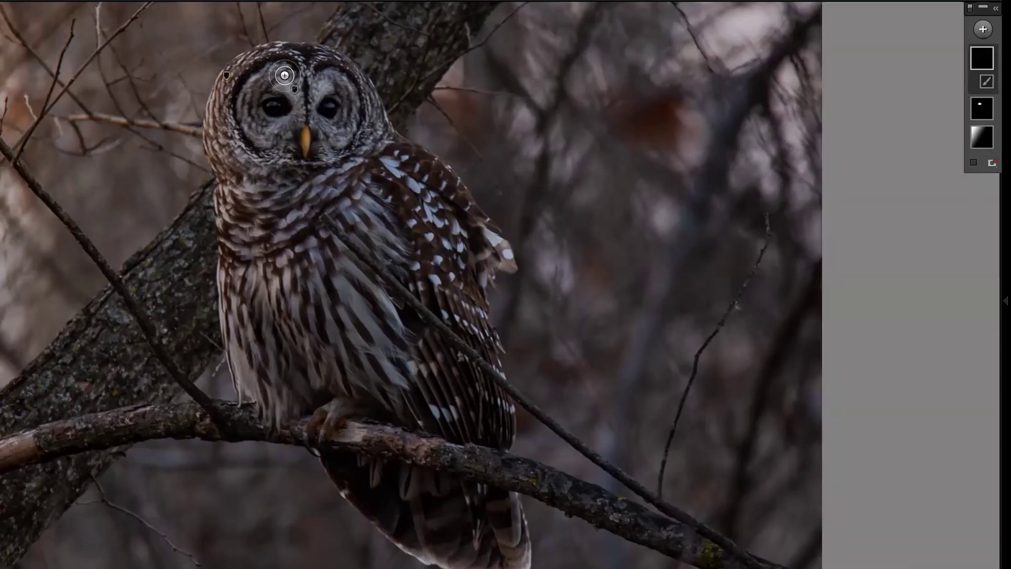
mouse_move(284, 75)
mouse_down()
mouse_move(256, 108)
mouse_move(283, 113)
mouse_move(292, 92)
mouse_move(268, 85)
mouse_move(258, 104)
mouse_move(281, 130)
mouse_move(292, 115)
mouse_move(293, 86)
mouse_move(276, 77)
mouse_move(253, 101)
mouse_move(257, 127)
mouse_move(277, 139)
mouse_move(296, 111)
mouse_up()
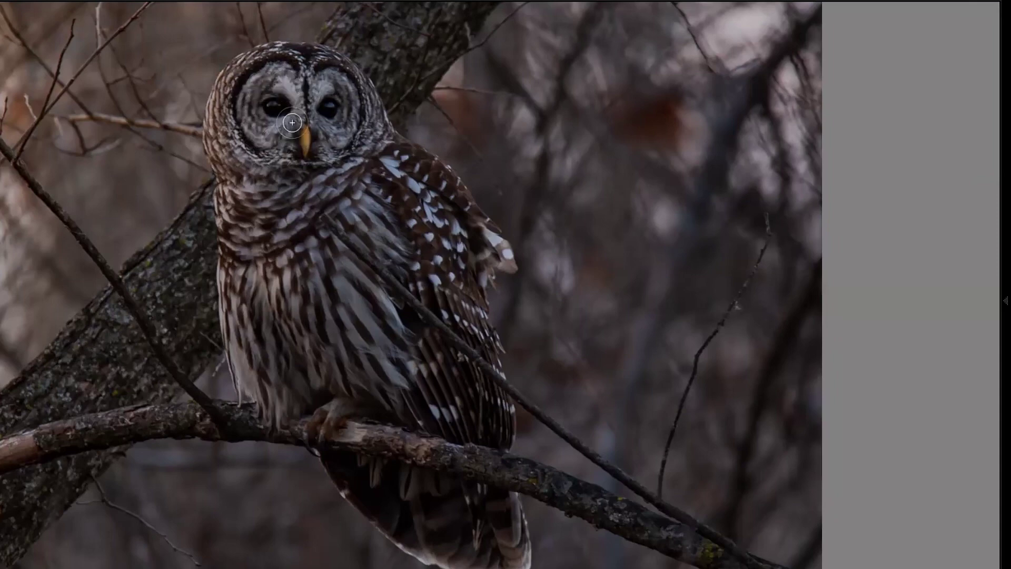
Create a brush mask with Exposure 0.10, Shadows 15, Sharpness 19 and adjusted Texture, and paint it across the owl's lower breast and wing
key(Tab)
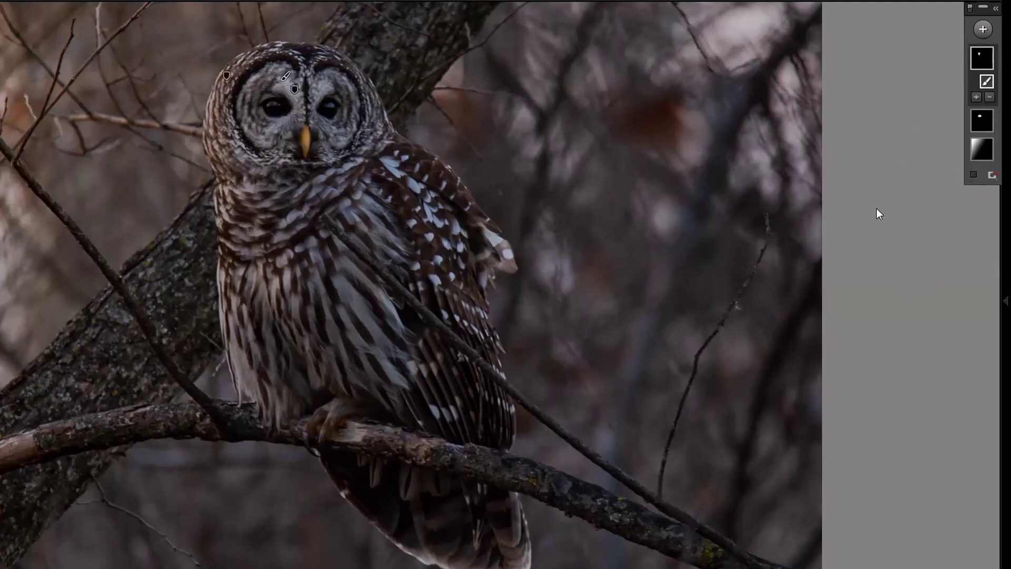
key(k)
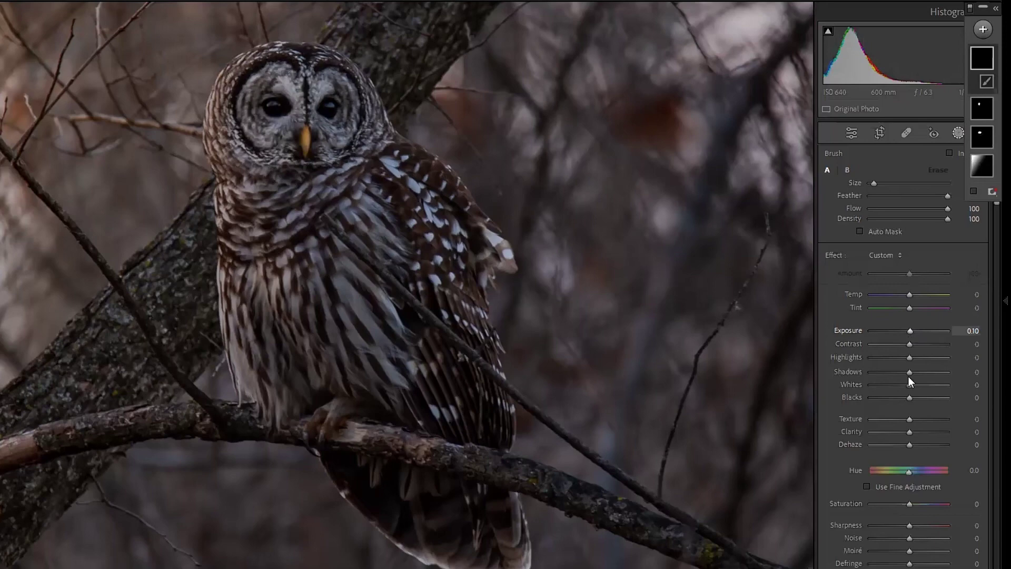
drag(912, 370, 914, 372)
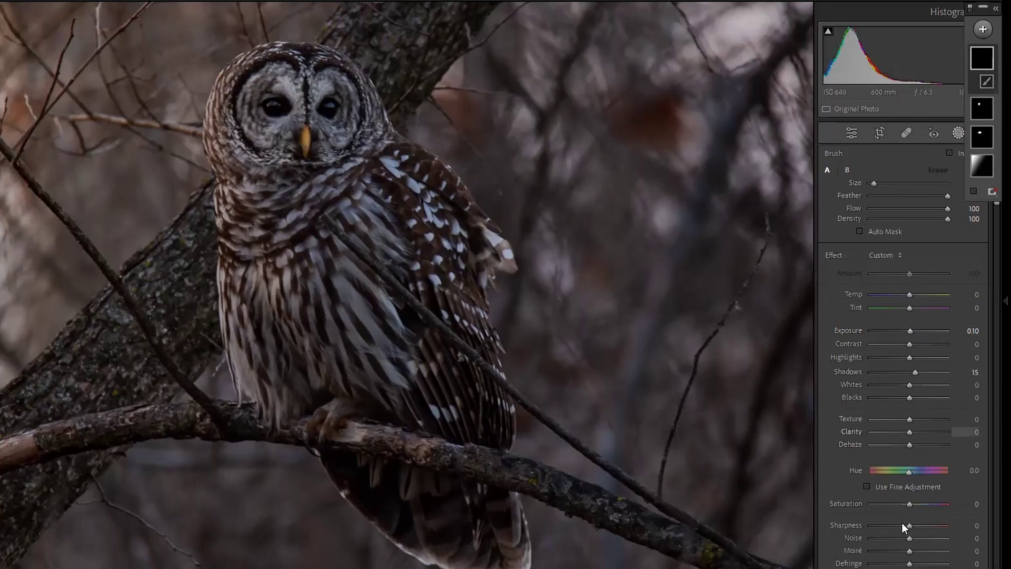
drag(906, 528, 911, 526)
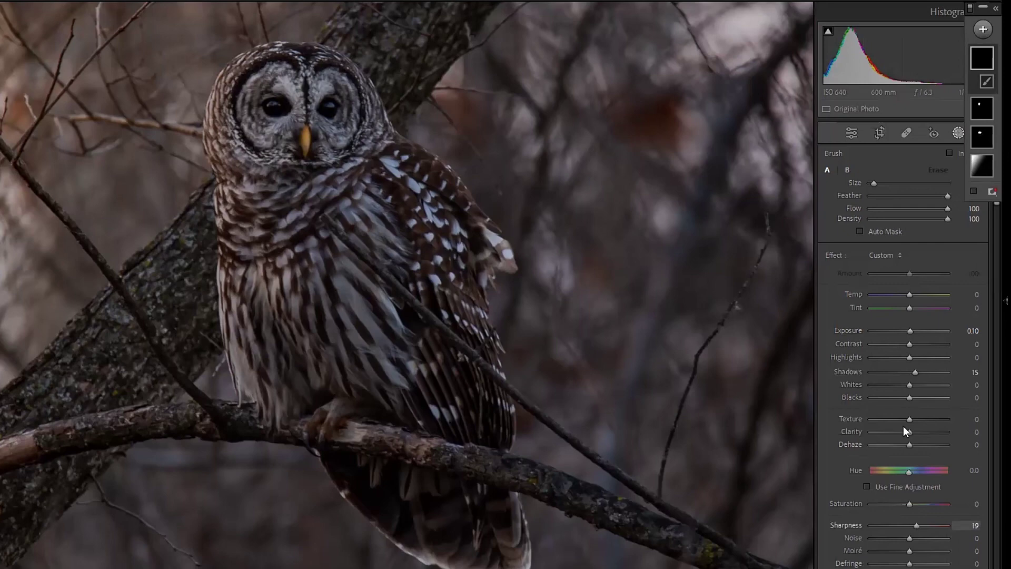
drag(906, 419, 908, 419)
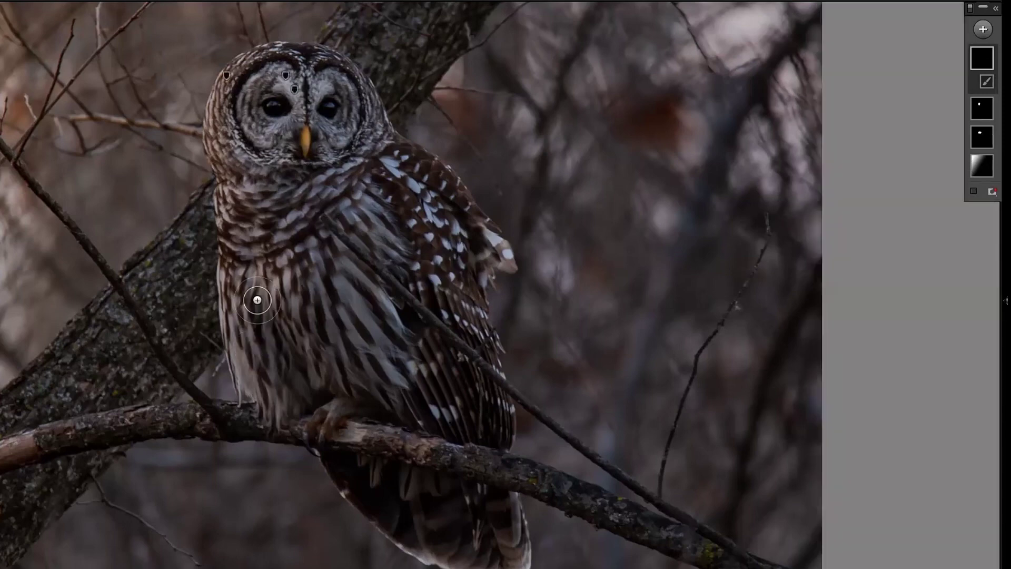
mouse_move(261, 366)
mouse_down()
mouse_move(241, 277)
mouse_move(262, 383)
mouse_move(238, 283)
mouse_move(267, 351)
mouse_move(258, 242)
mouse_move(237, 237)
mouse_move(225, 212)
mouse_move(282, 210)
mouse_move(308, 188)
mouse_move(245, 179)
mouse_move(223, 115)
mouse_move(263, 249)
mouse_move(360, 371)
mouse_move(379, 373)
mouse_move(386, 315)
mouse_move(386, 375)
mouse_move(333, 219)
mouse_move(336, 183)
mouse_move(302, 266)
mouse_move(340, 392)
mouse_move(333, 417)
mouse_move(339, 384)
mouse_move(359, 377)
mouse_move(365, 328)
mouse_move(308, 350)
mouse_move(311, 244)
mouse_move(274, 352)
mouse_move(272, 259)
mouse_move(301, 232)
mouse_move(311, 191)
mouse_move(372, 346)
mouse_move(504, 412)
mouse_up()
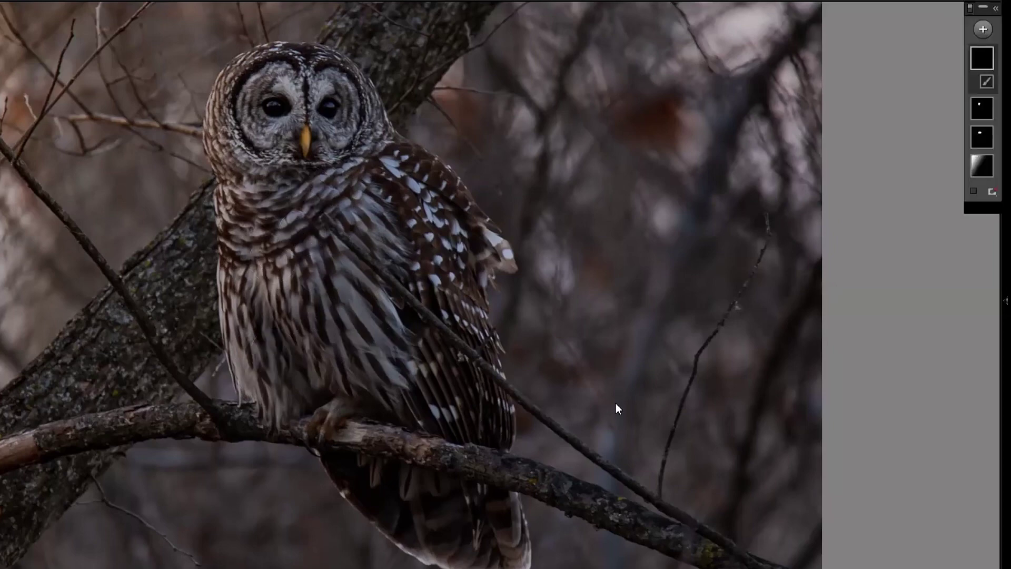